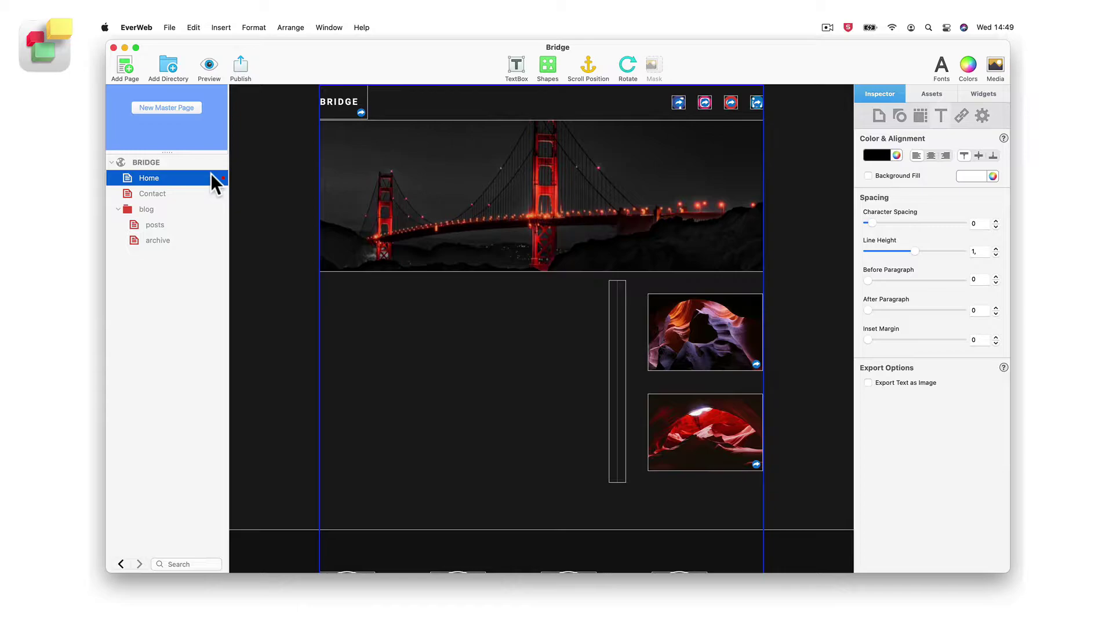
Step: Open the site's Default Styles to review the Helvetica 12 body text and link colours
click(254, 27)
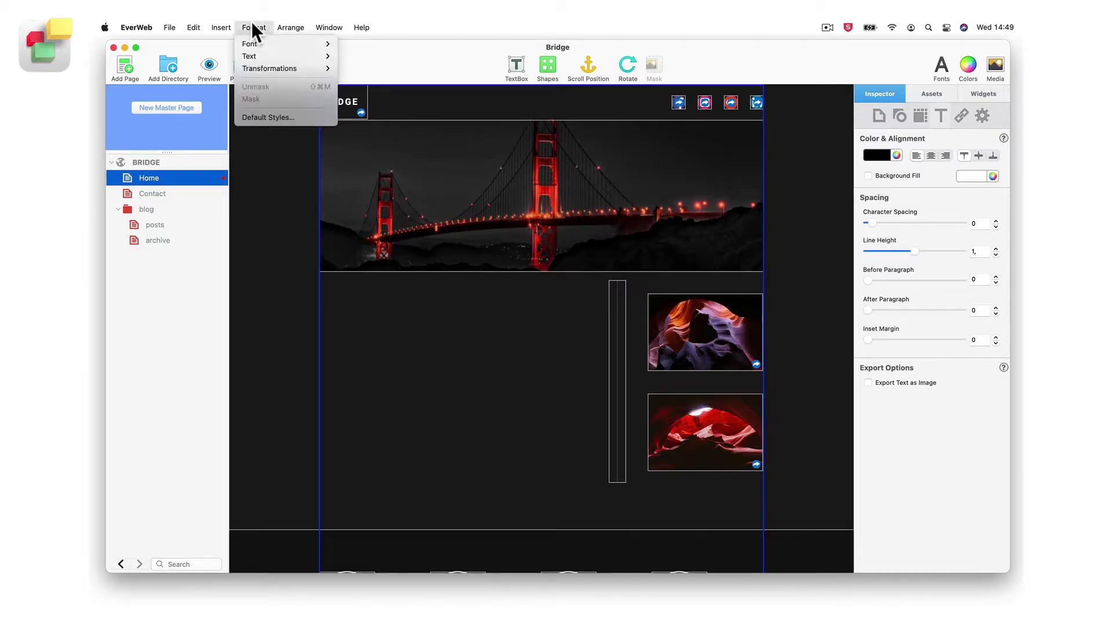
click(303, 113)
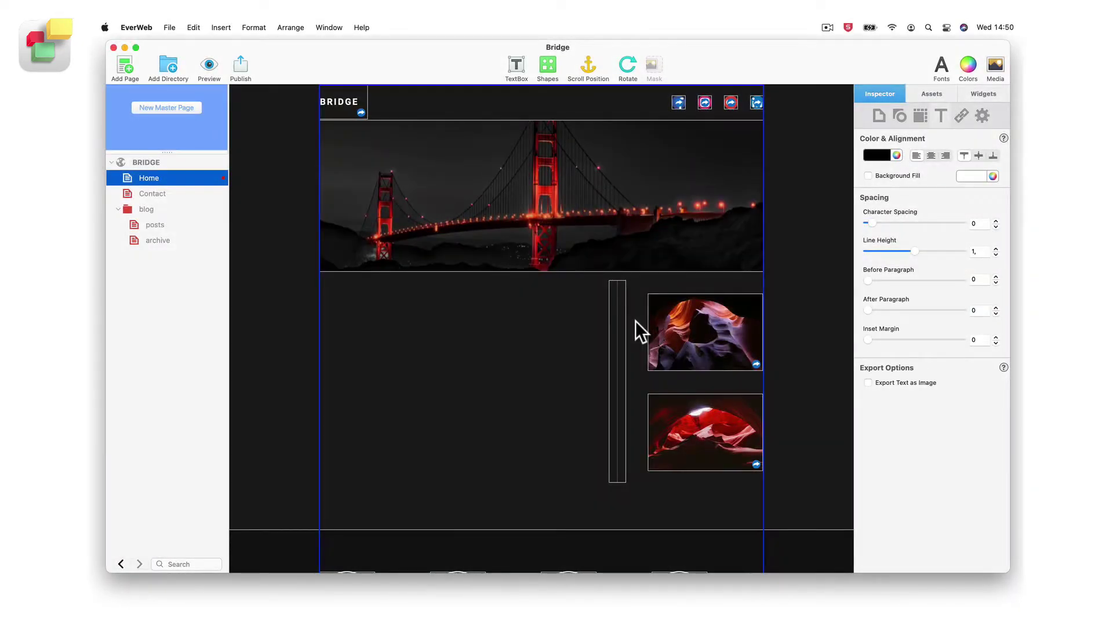
Step: Add a new 'Enter Text' text box and place it at the left below the banner
click(515, 64)
key(Escape)
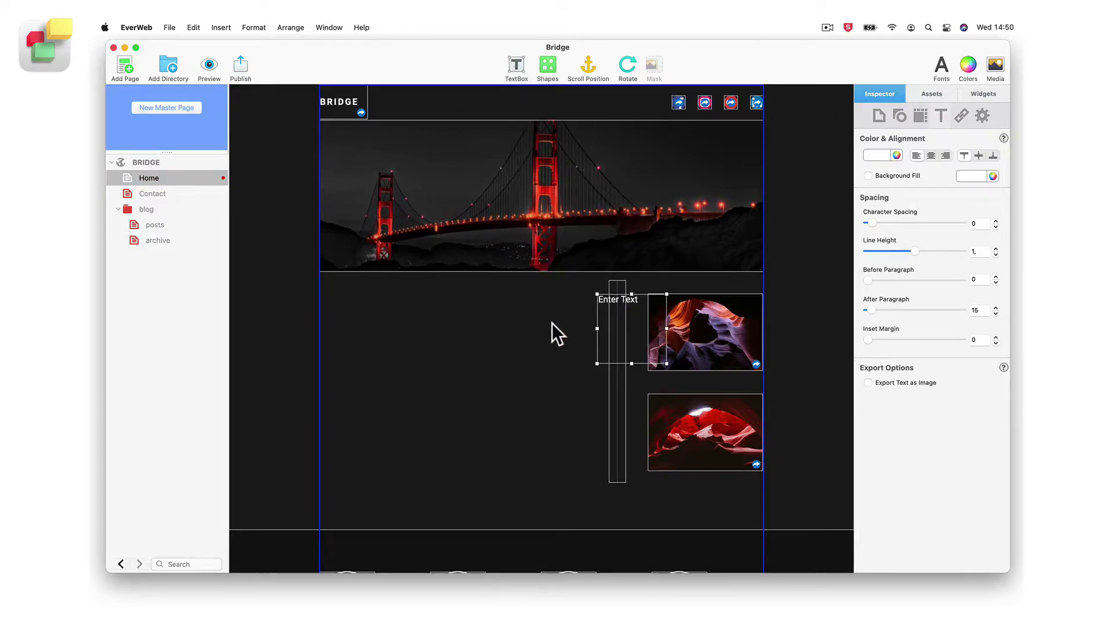
drag(593, 334, 351, 331)
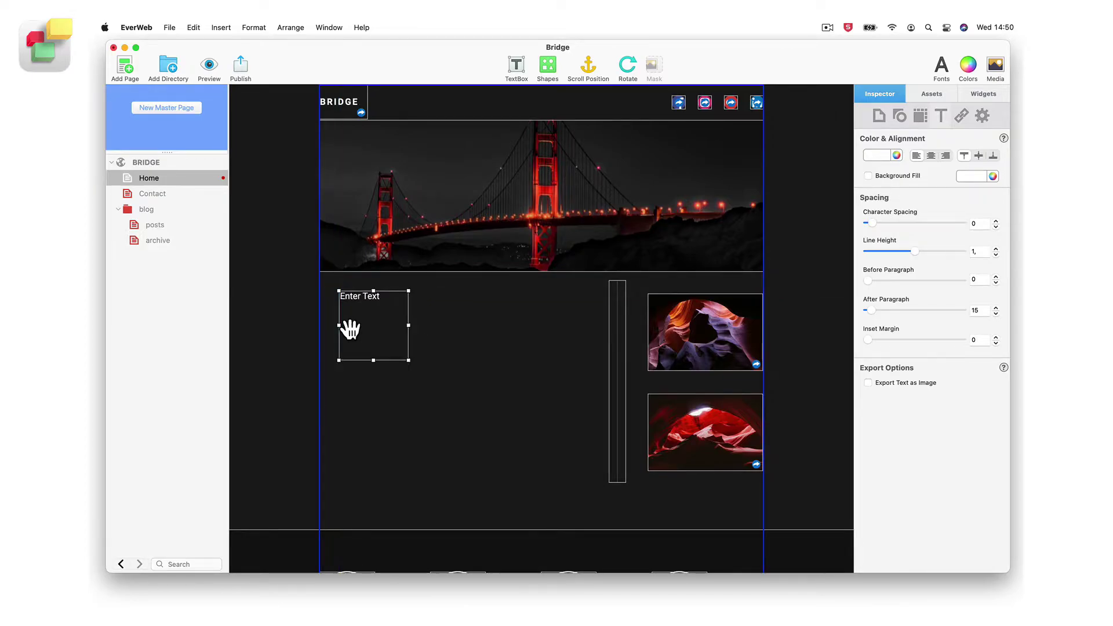
Step: Insert 'This is the point where I want to add text!' before 'felis' in the first paragraph
click(388, 393)
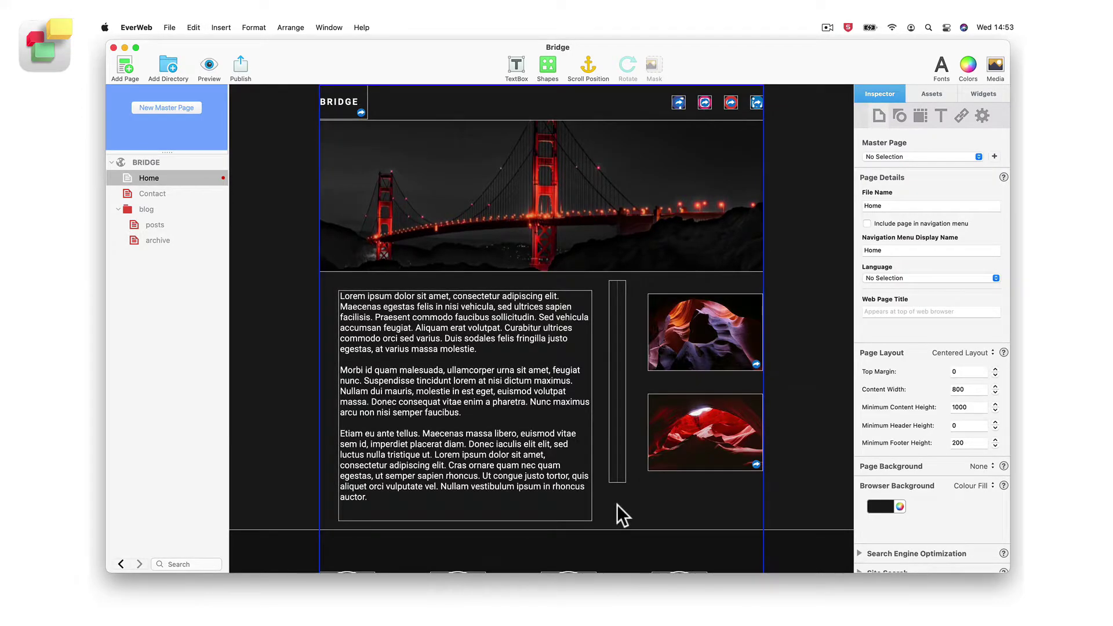
click(581, 500)
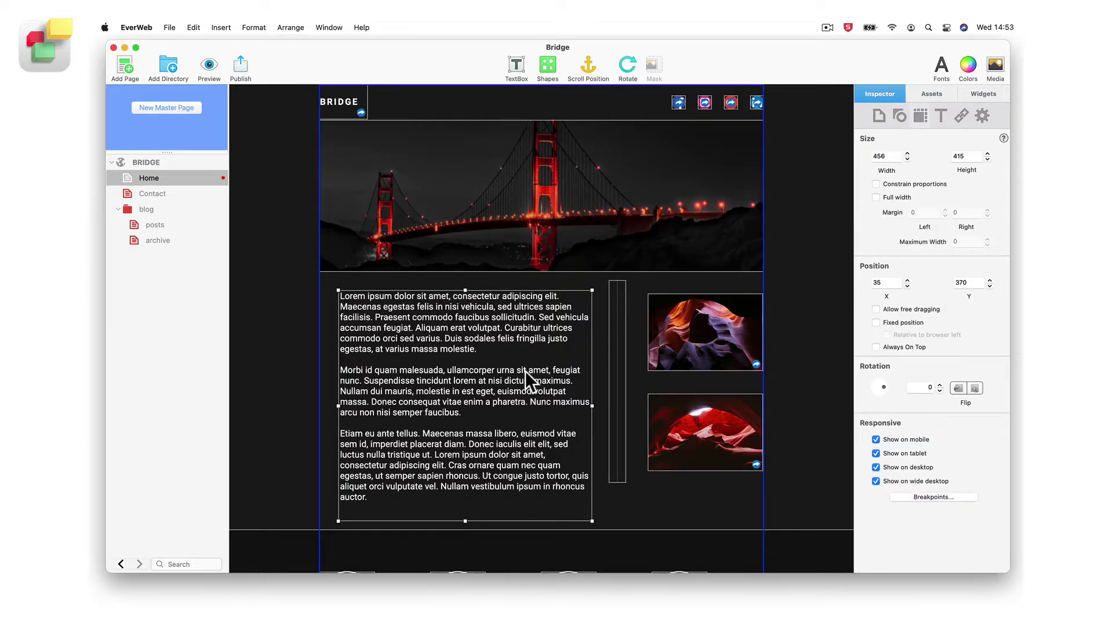
double_click(497, 338)
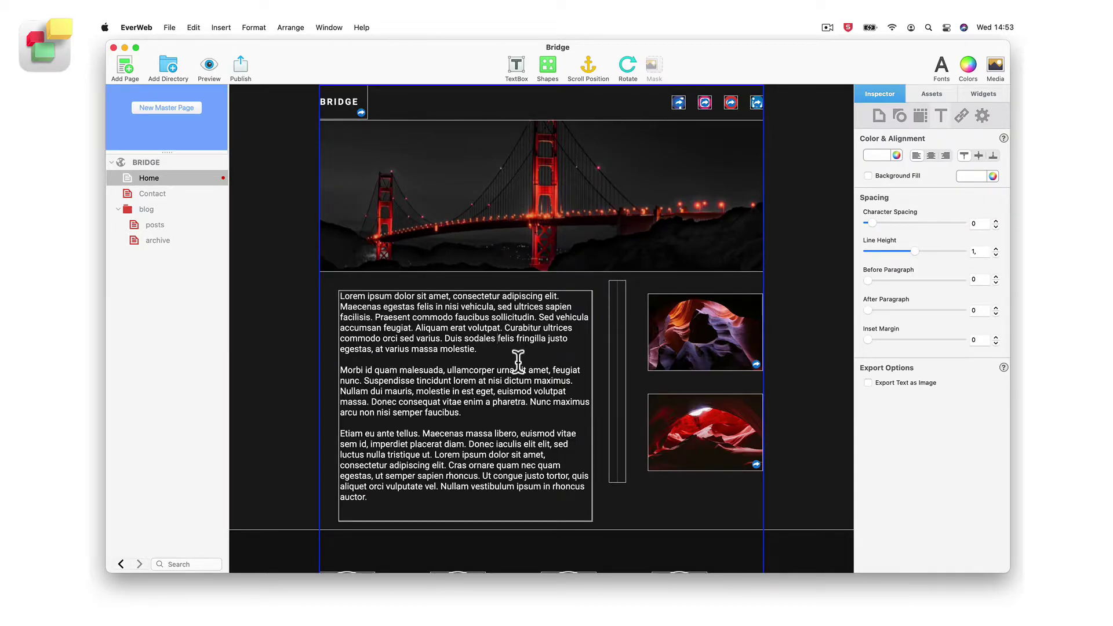
text(This is t)
text(he point wh)
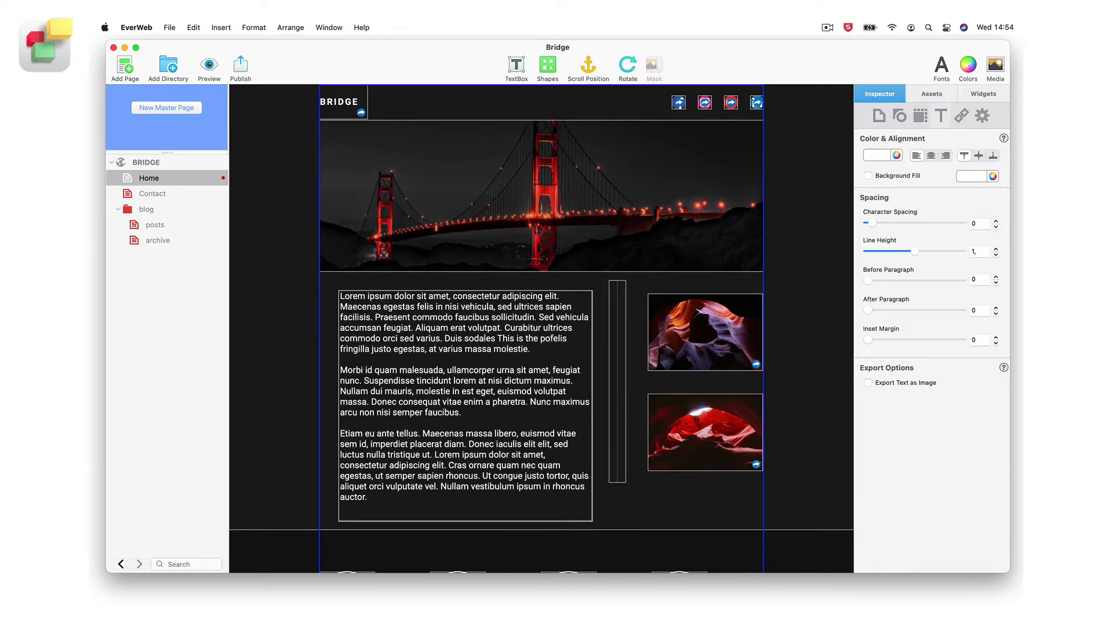
text(ere I want t)
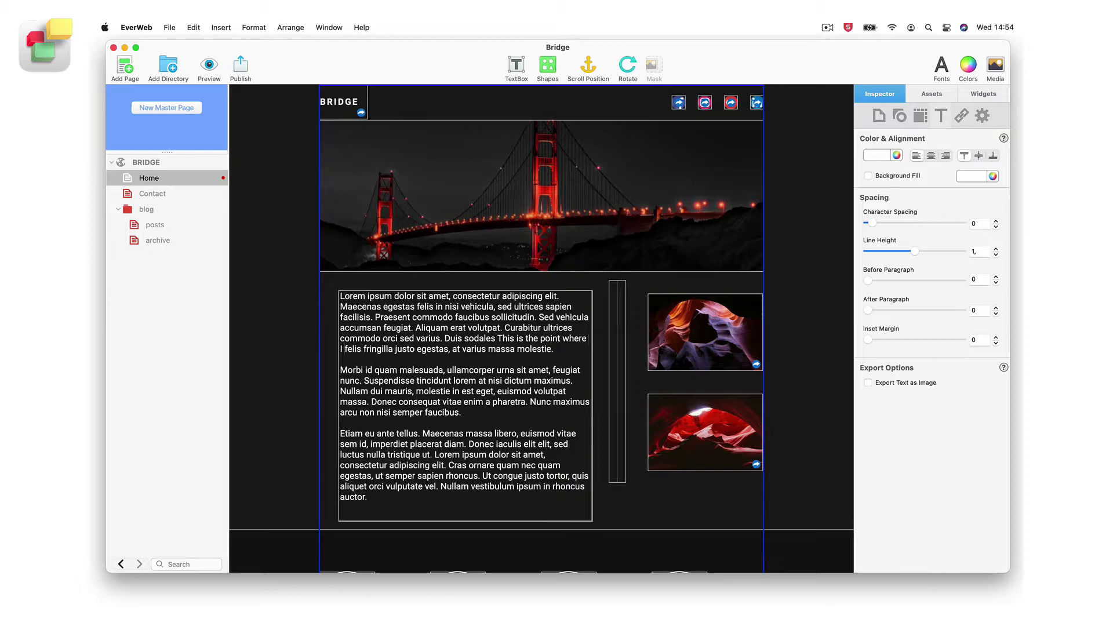
text(o add )
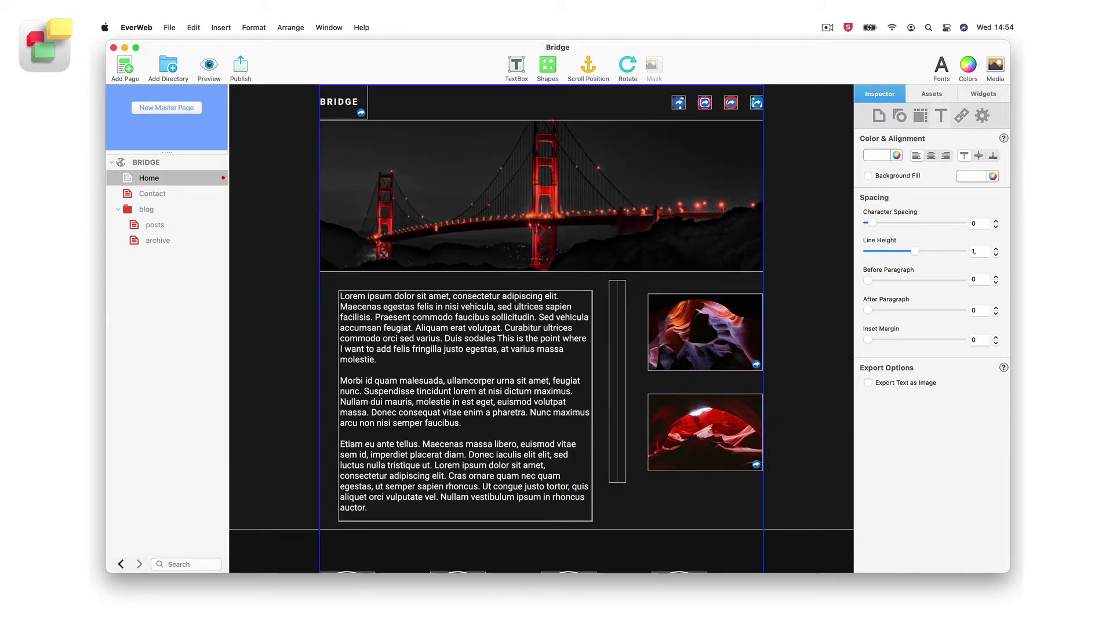
text(text)
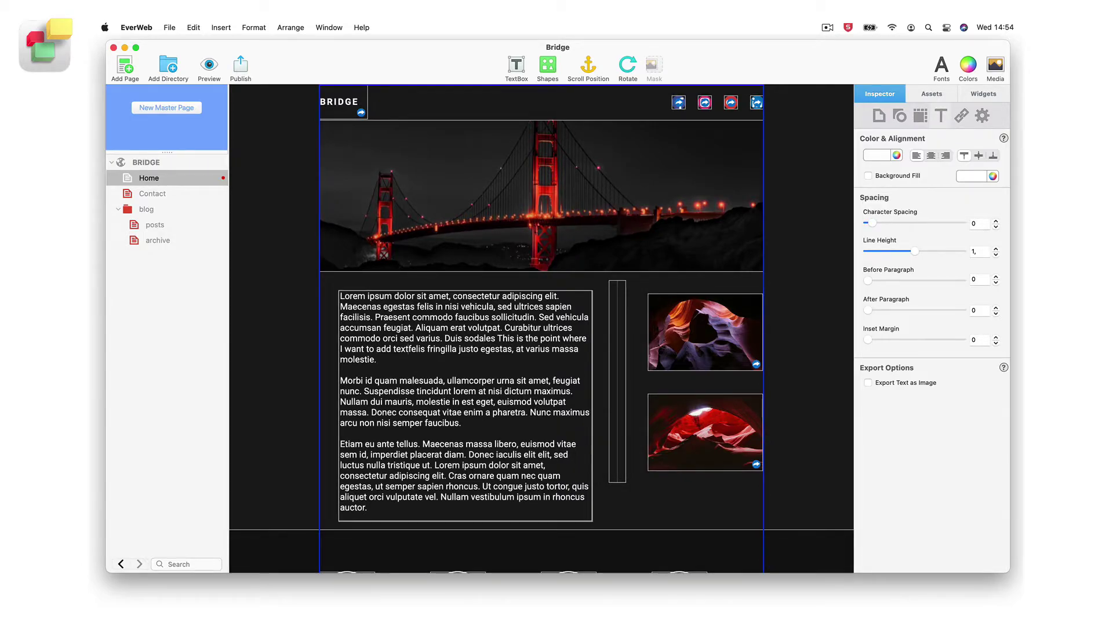
text(!)
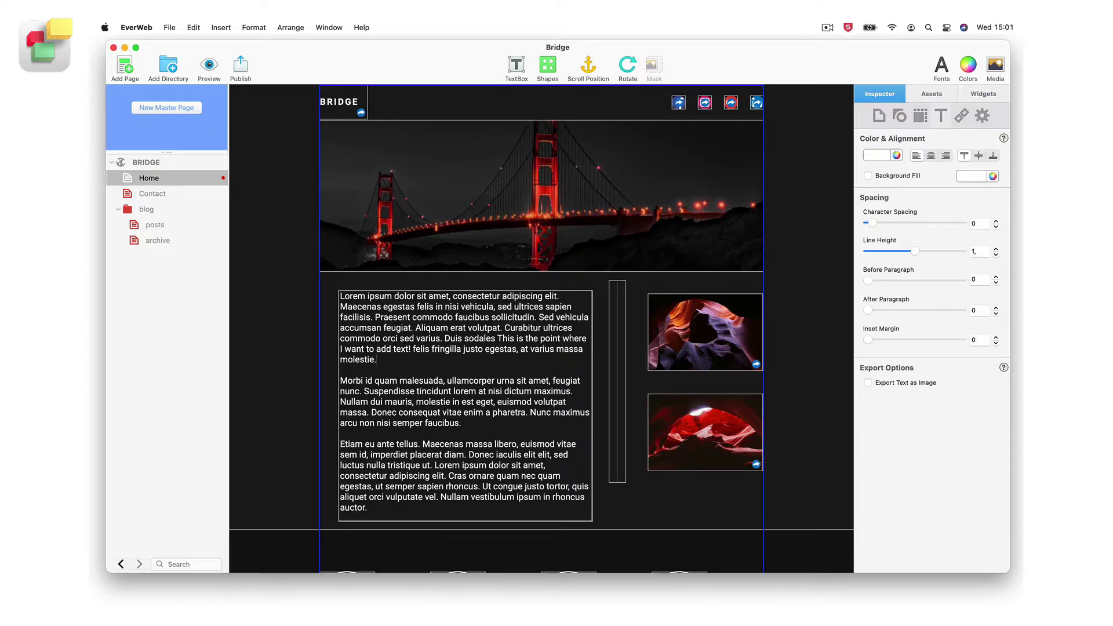
mouse_move(377, 359)
mouse_down()
mouse_move(444, 339)
mouse_move(400, 338)
mouse_move(432, 348)
mouse_move(376, 359)
mouse_up()
drag(384, 371, 442, 412)
click(398, 382)
double_click(542, 413)
triple_click(541, 413)
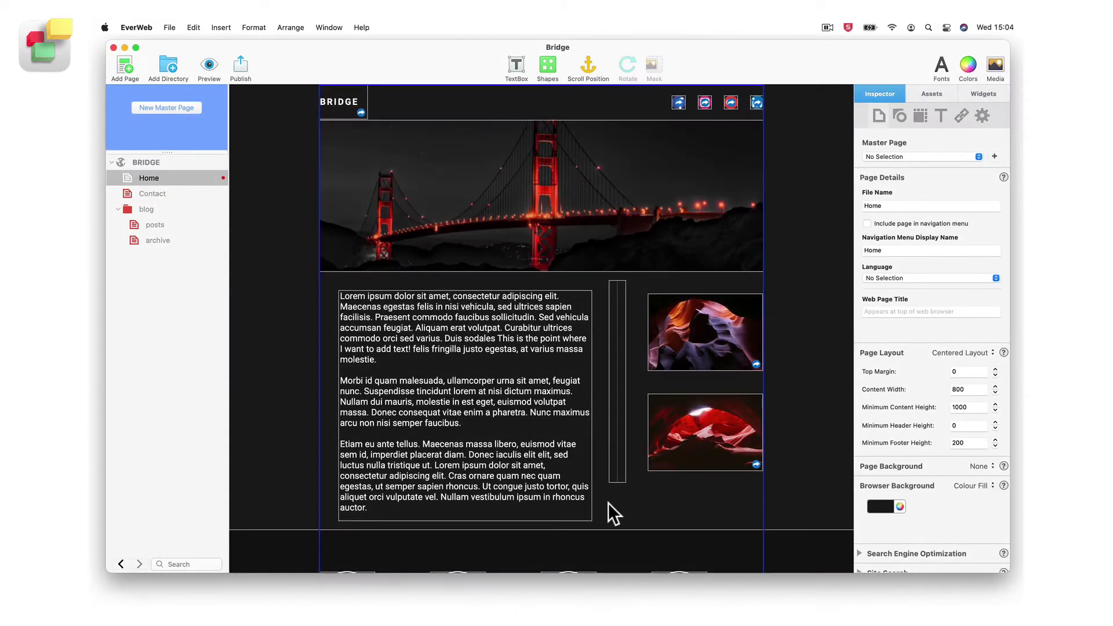
double_click(514, 384)
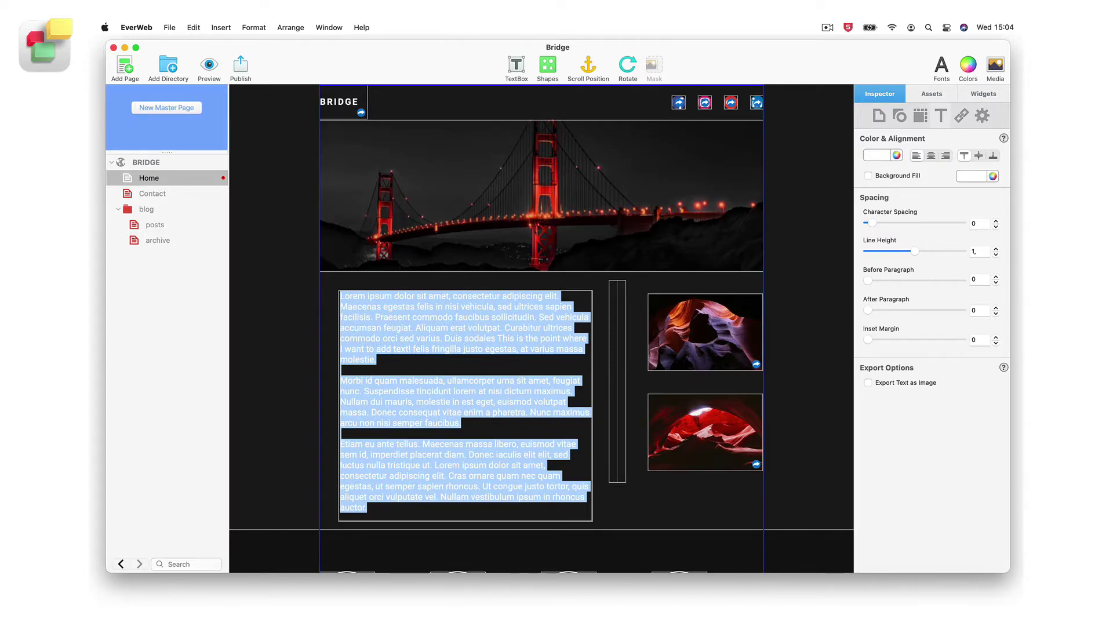
text(this is my tes)
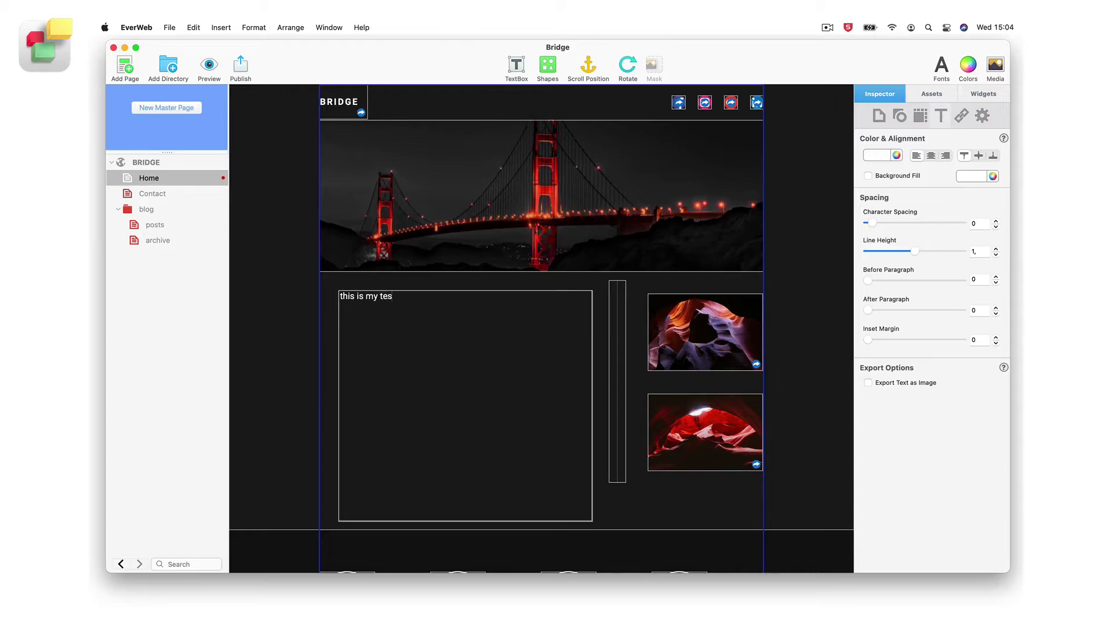
text(t text)
key(super+z)
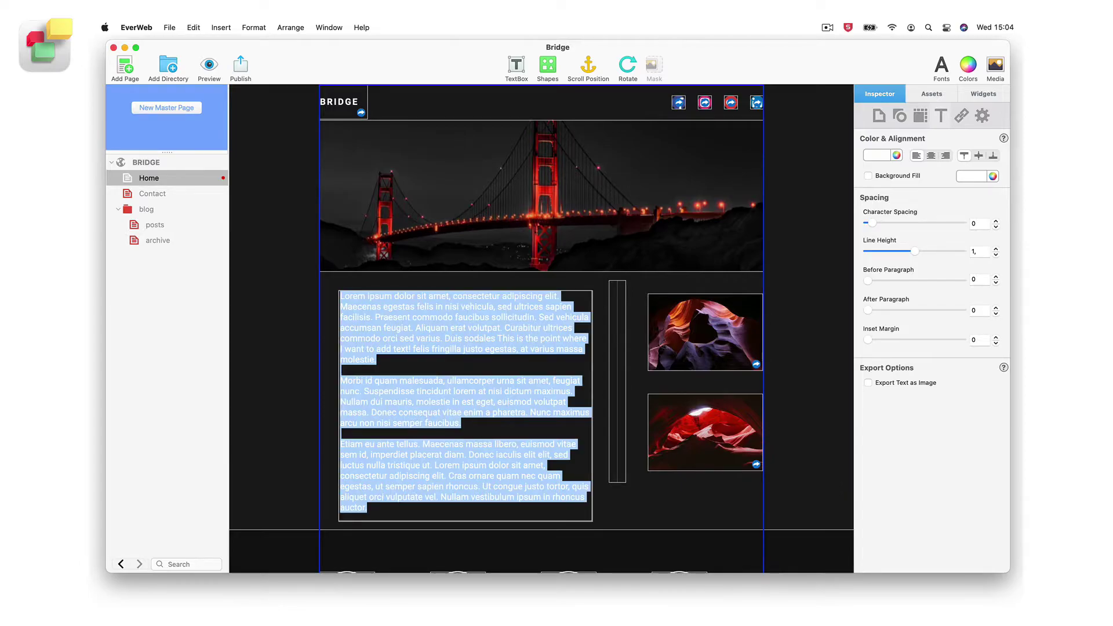
key(Escape)
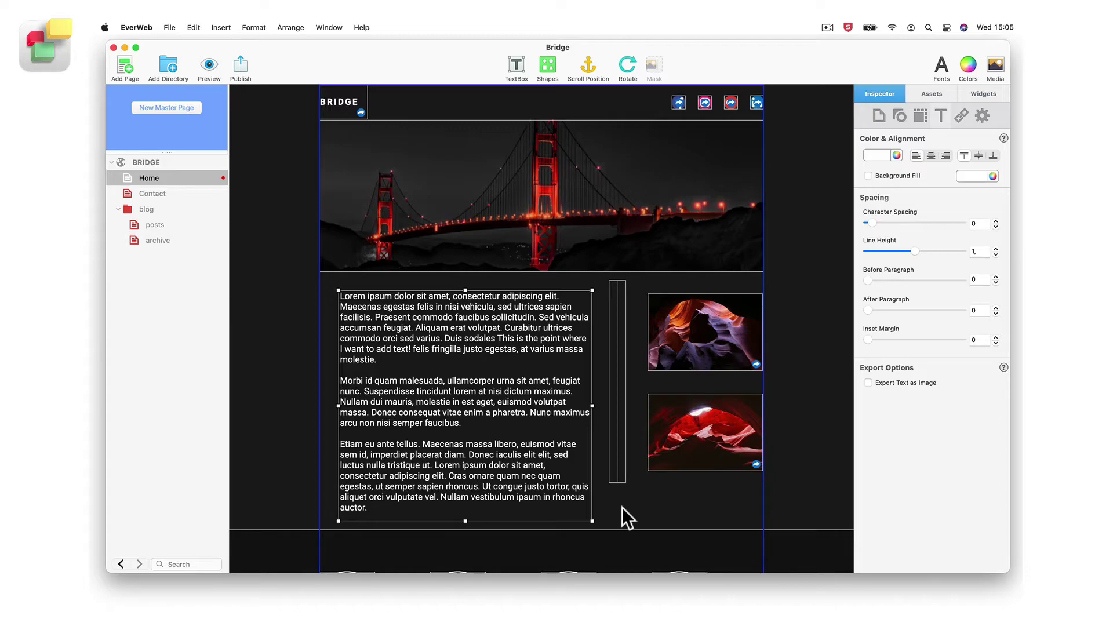
text(this)
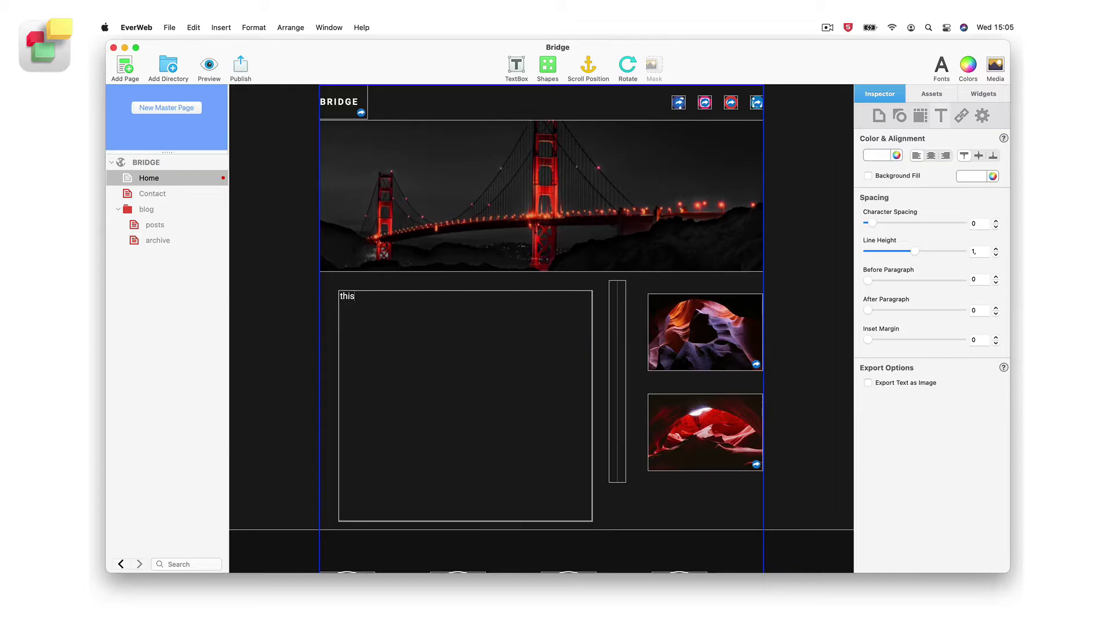
text( is my)
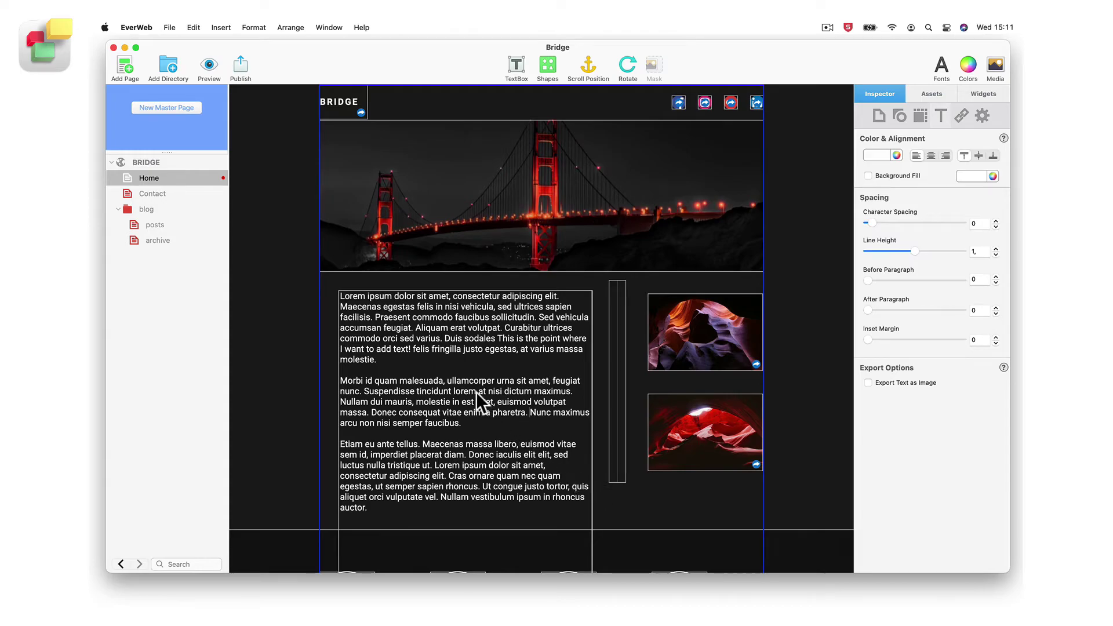
Step: Select 'id quam malesuada' and bring up the Fonts panel for it
drag(444, 380, 364, 383)
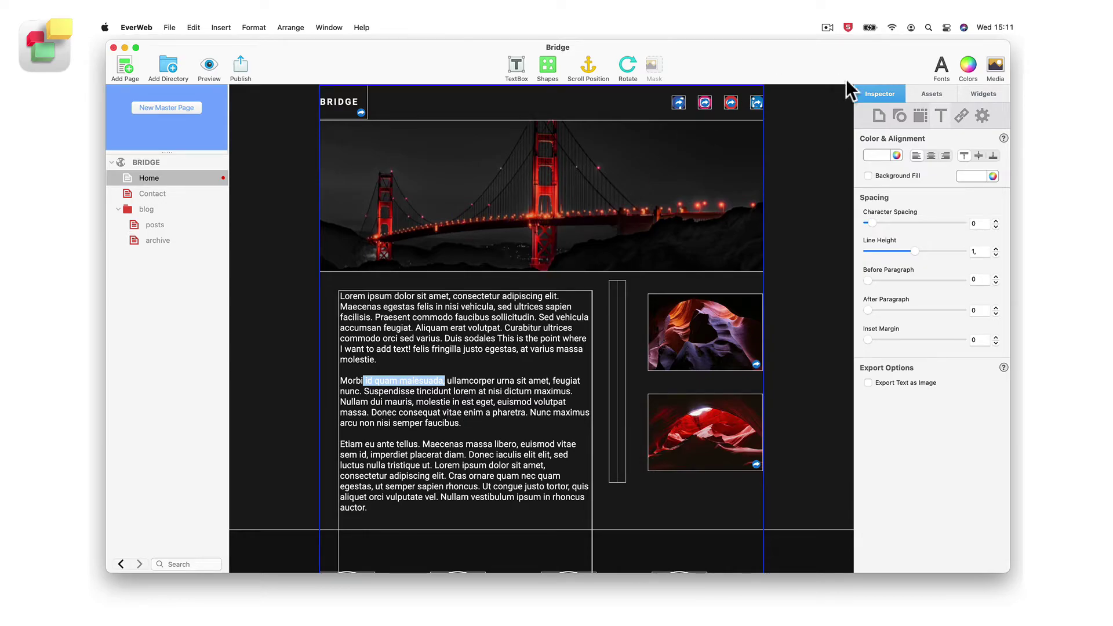
click(934, 67)
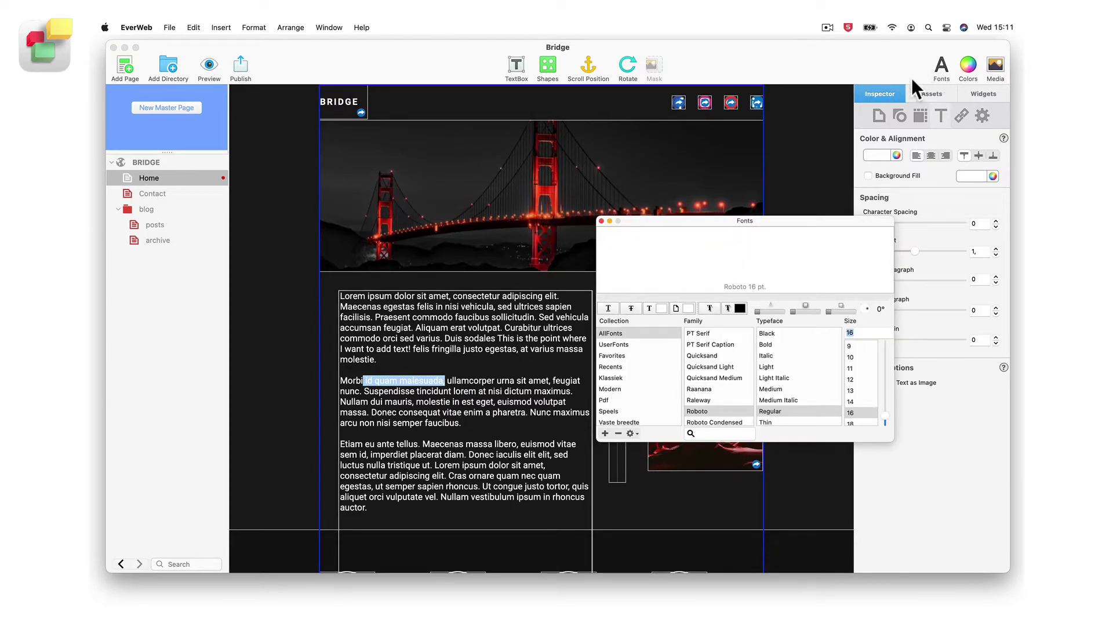
drag(680, 221, 681, 240)
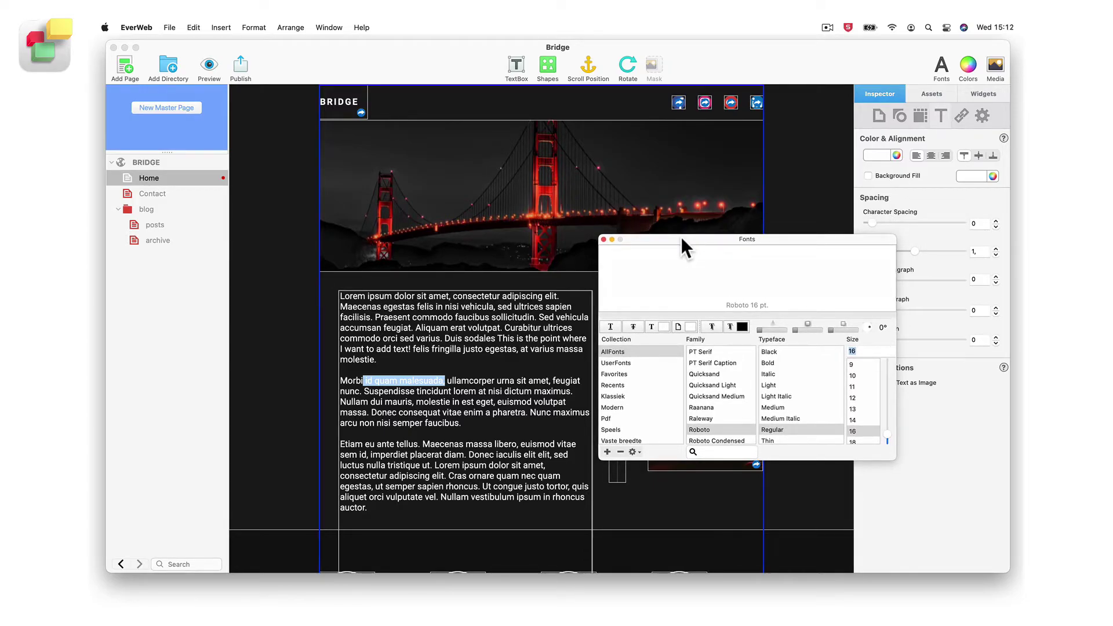
Step: Try Raleway Black at 48, 36 and 14 pt, then set the size back to 16 pt
click(704, 415)
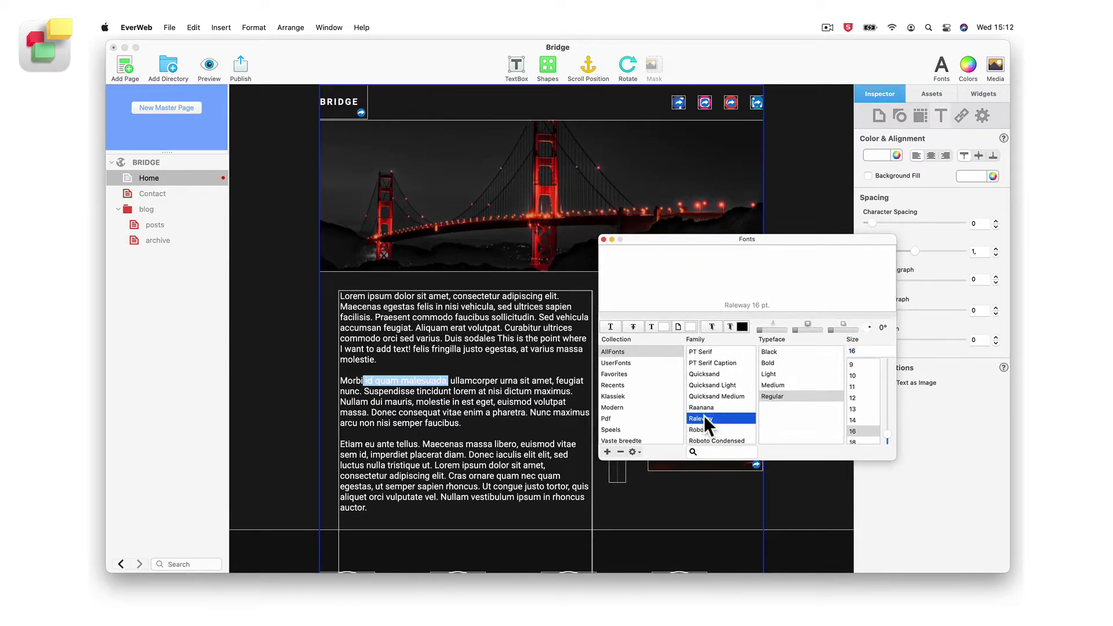
click(774, 352)
drag(883, 430, 887, 387)
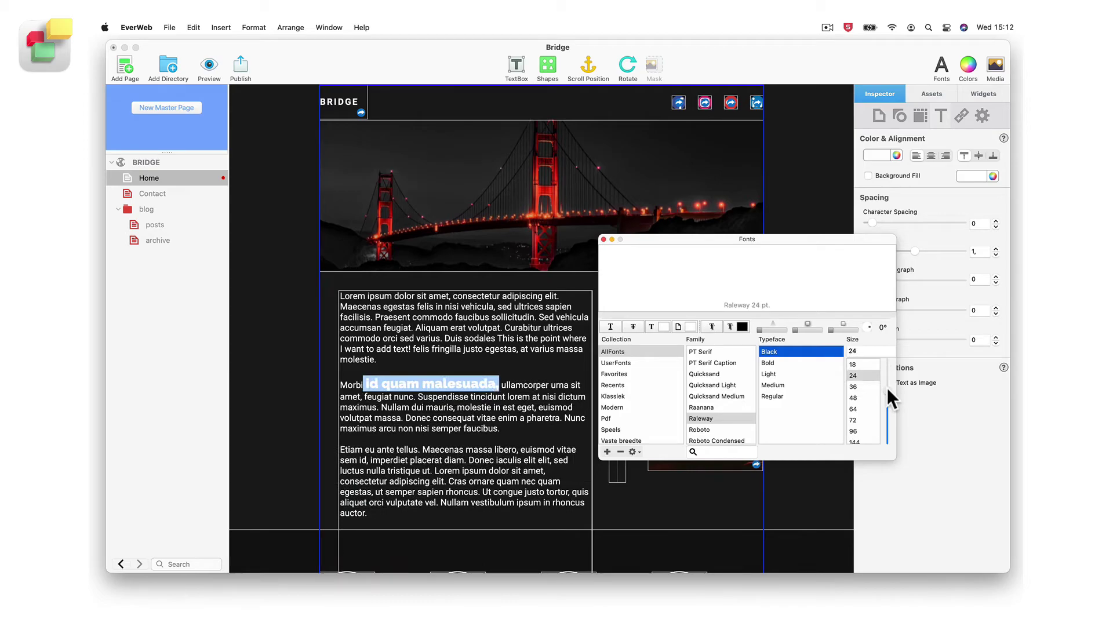
click(855, 376)
click(859, 351)
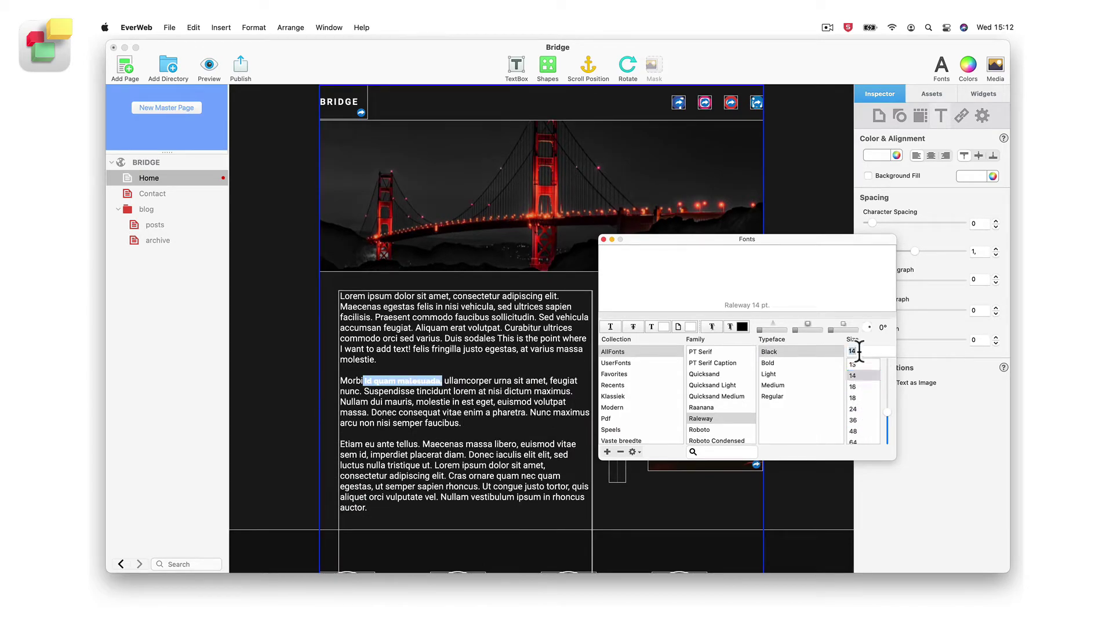
text(16)
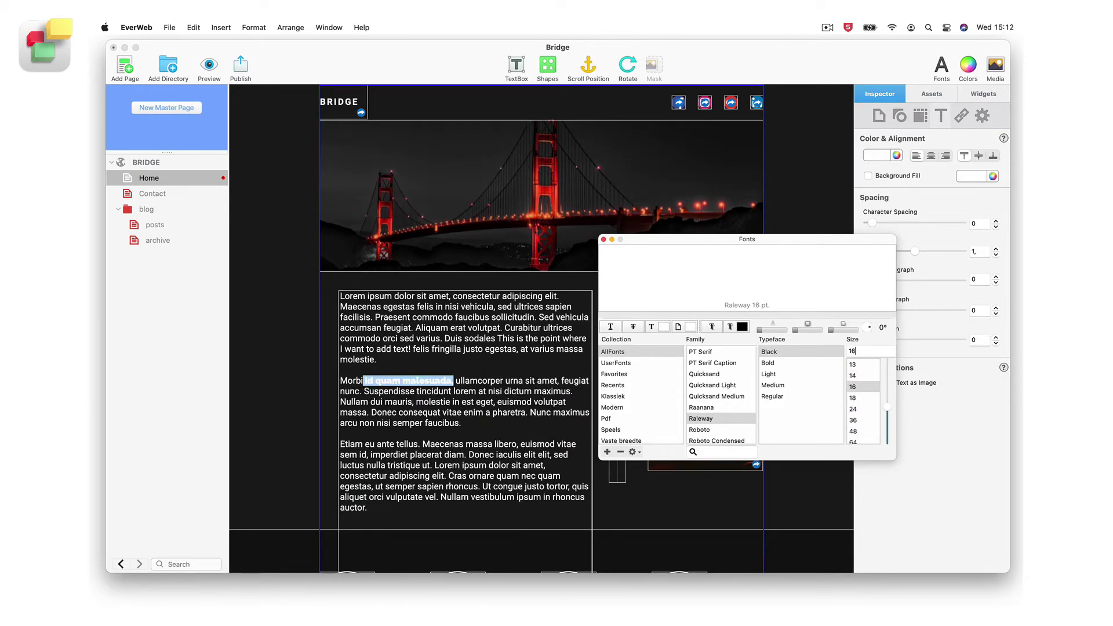
key(Return)
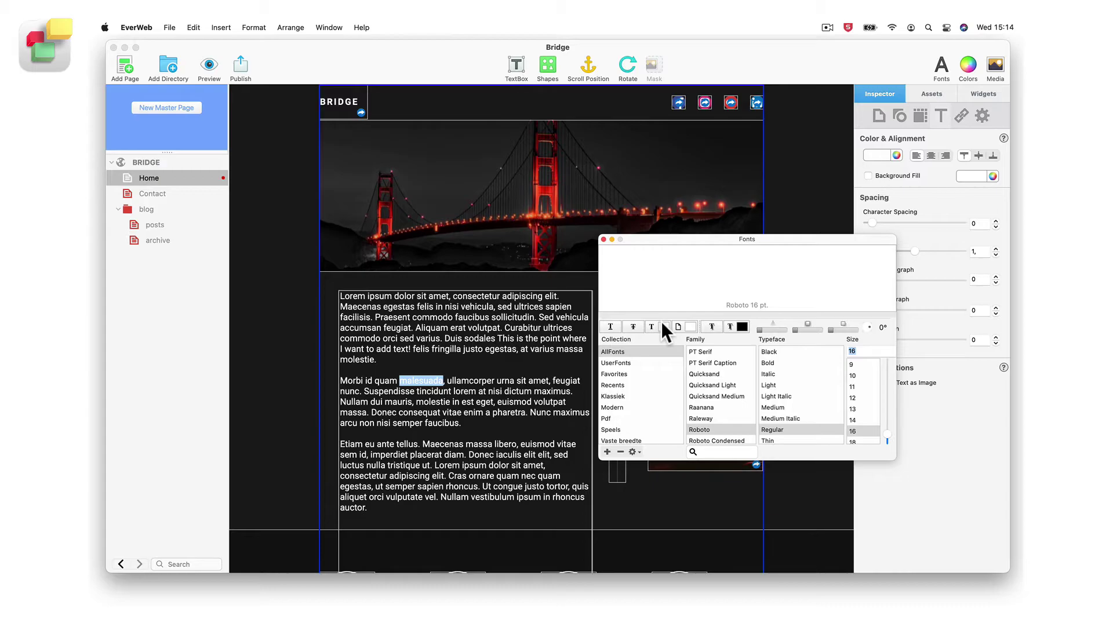
Step: Colour 'malesuada' yellow and close the colour and font panels
click(663, 323)
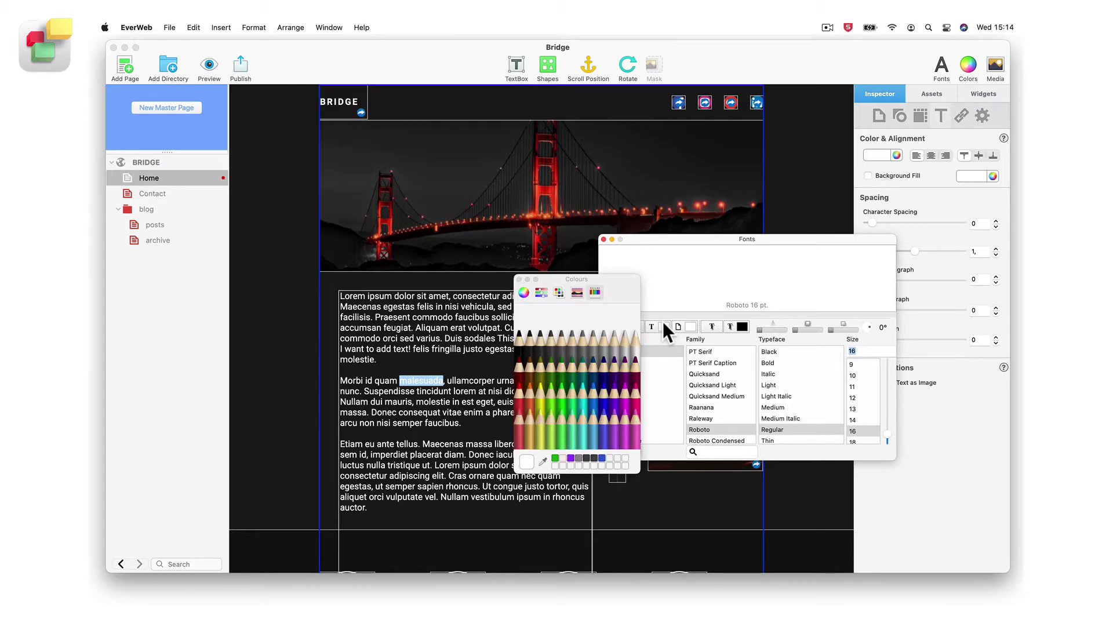
click(538, 388)
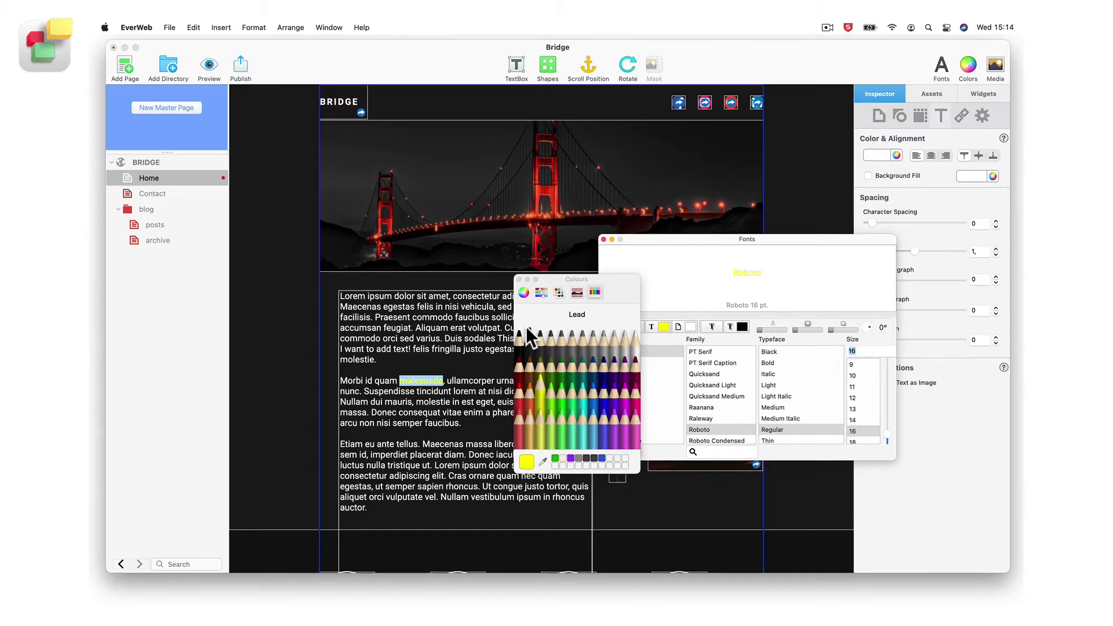
click(519, 279)
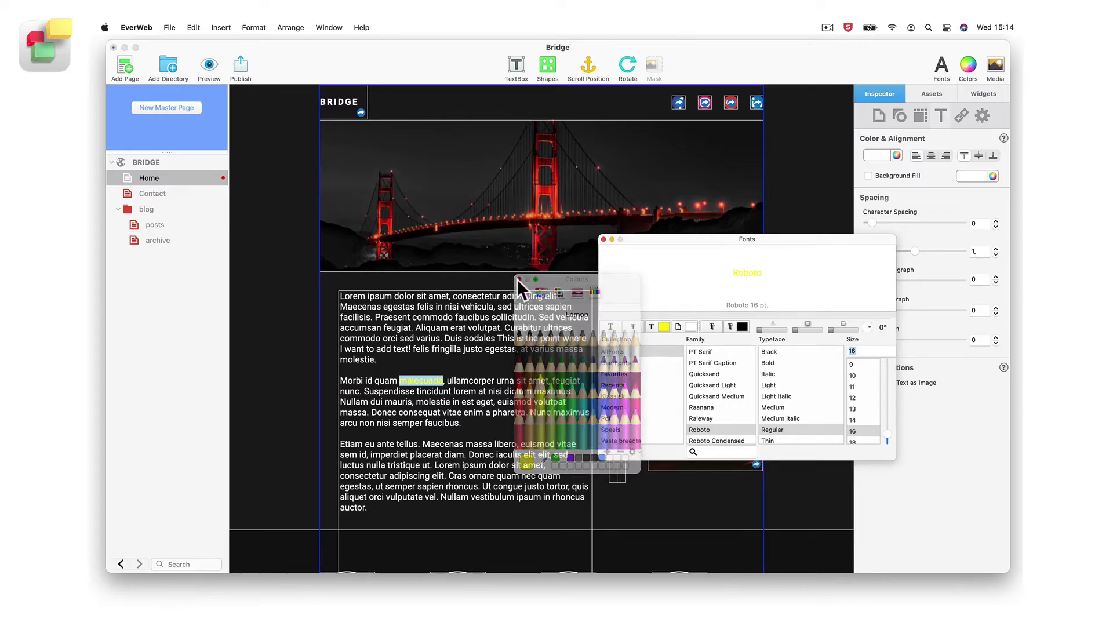
click(603, 239)
click(478, 380)
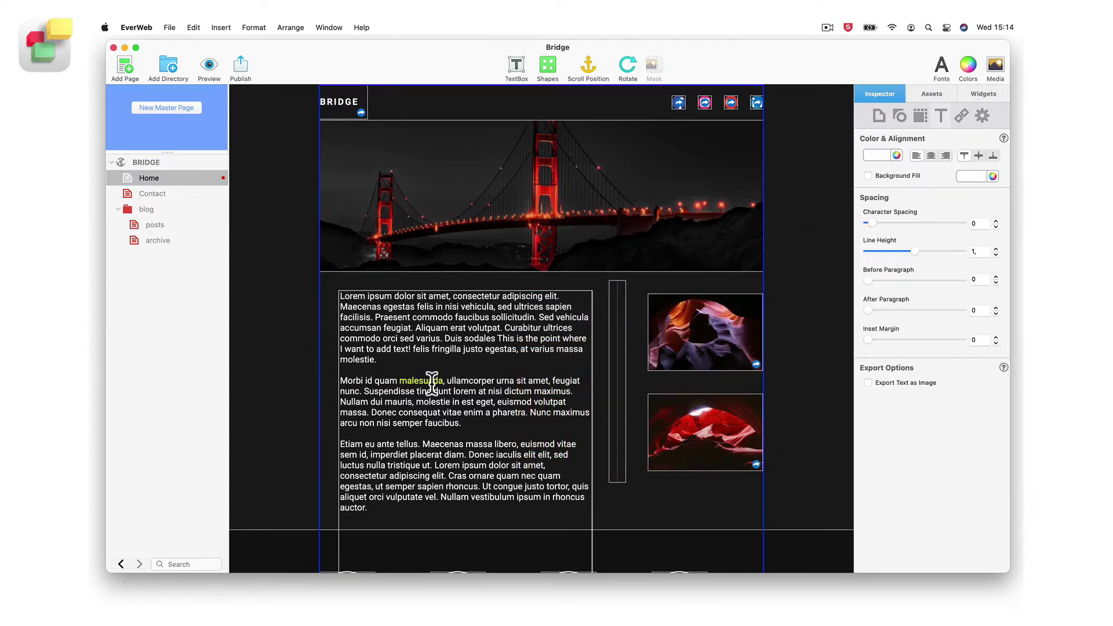
Step: Recolour the word 'malesuada' blue and check the result
double_click(432, 383)
click(965, 67)
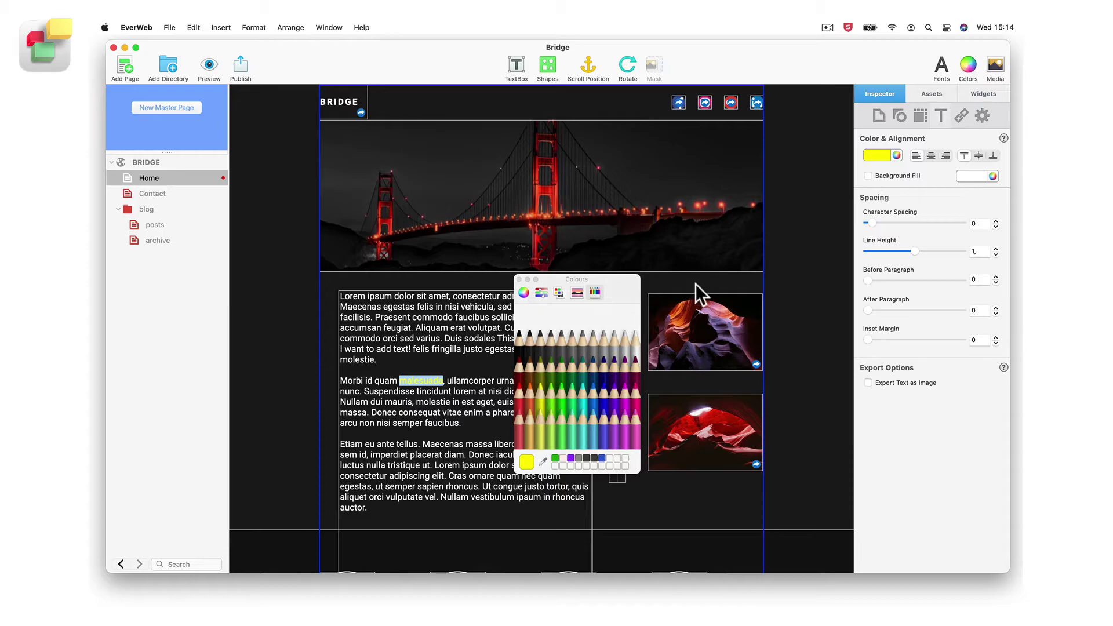
click(603, 393)
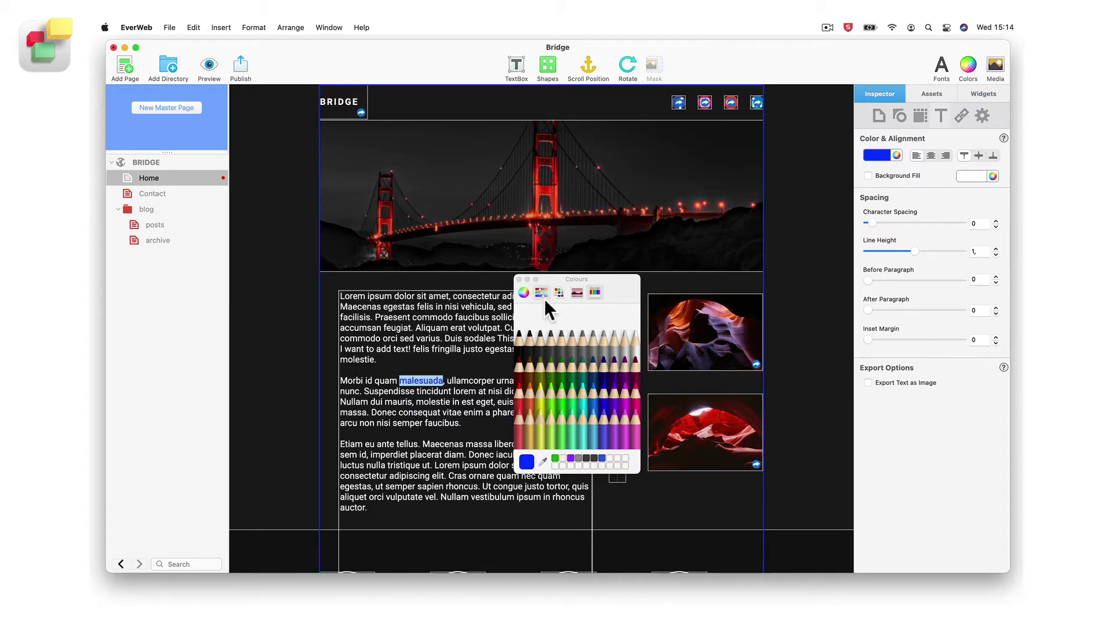
click(519, 280)
click(481, 391)
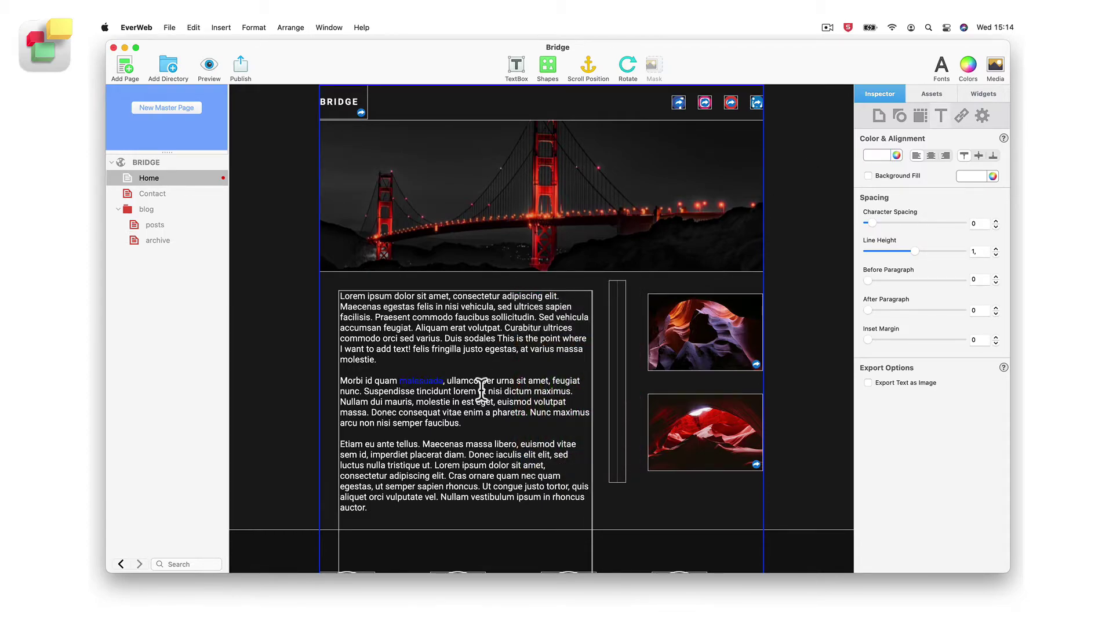
Step: Try light grey on 'malesuada', then settle on cyan
double_click(419, 381)
click(885, 155)
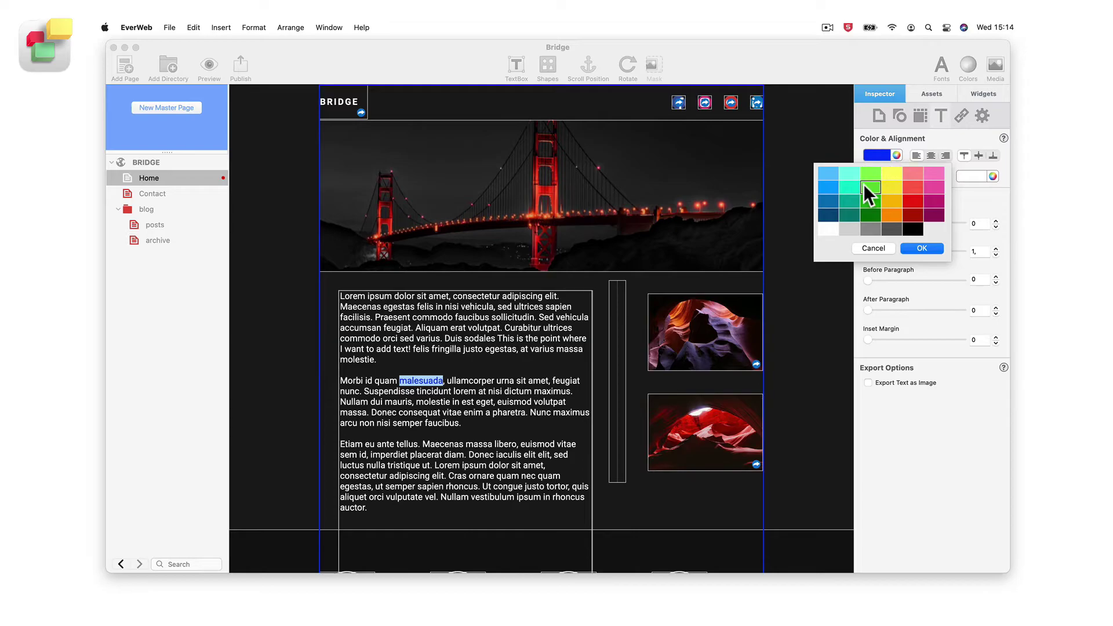
click(848, 225)
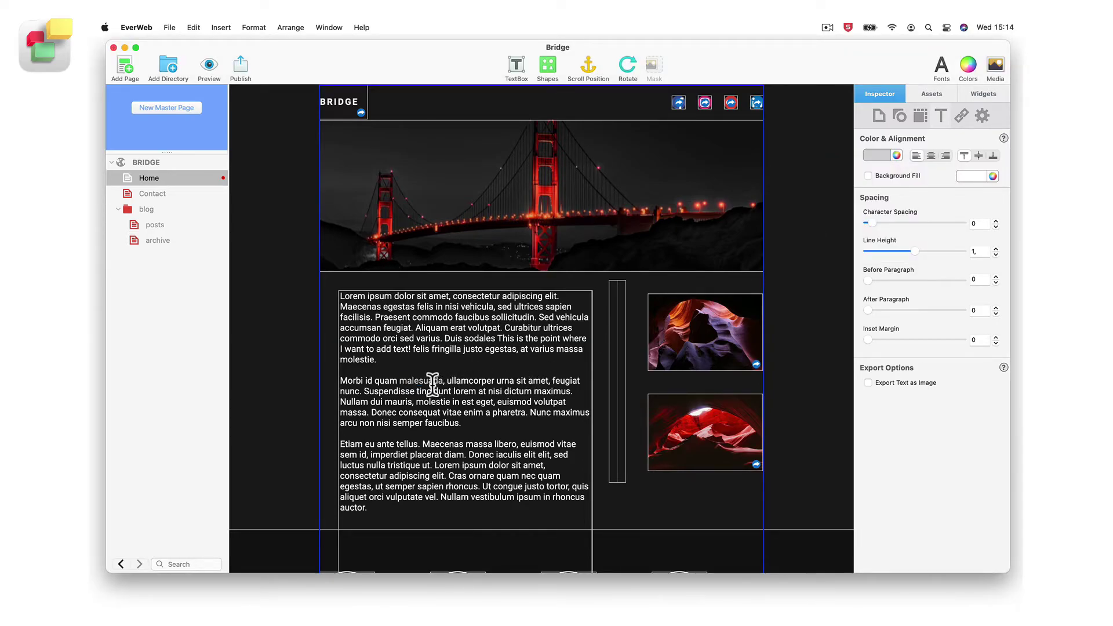
click(896, 156)
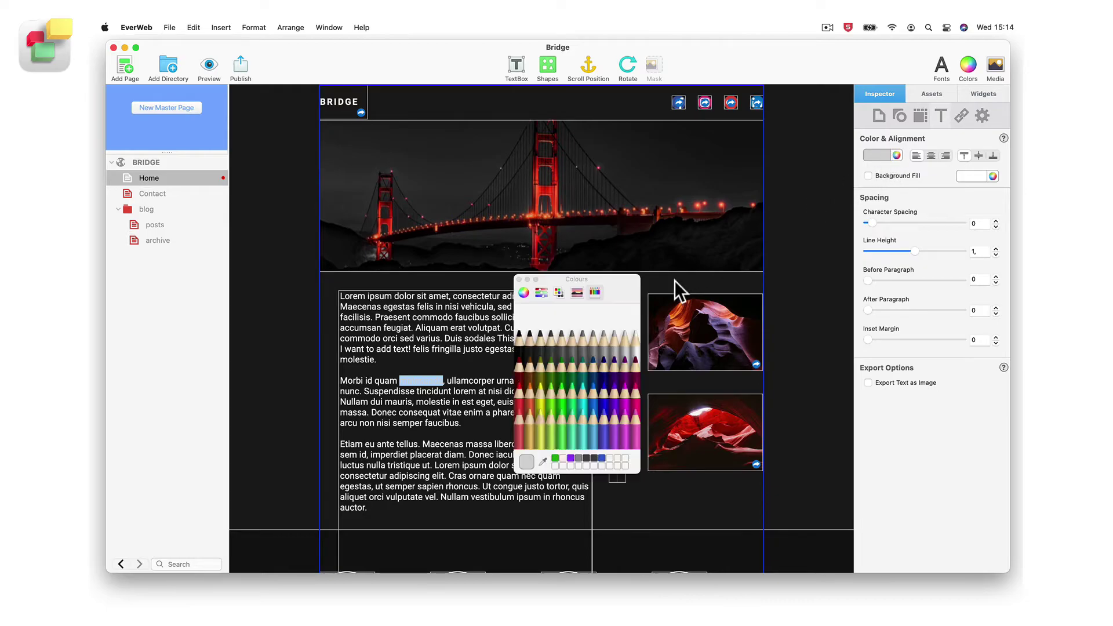
click(579, 393)
click(519, 279)
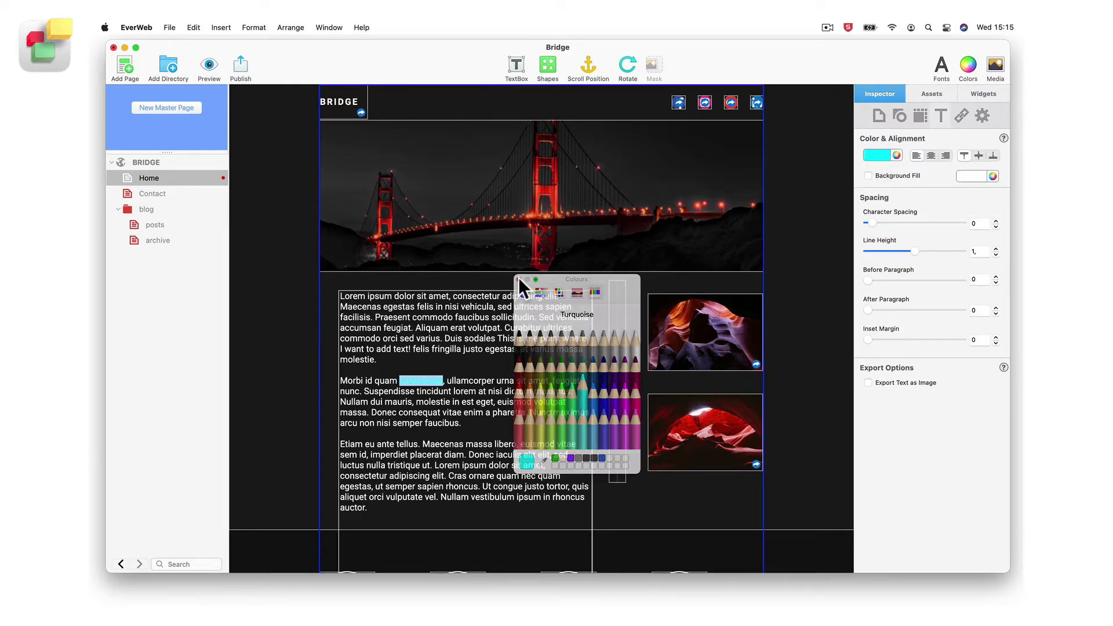
triple_click(443, 400)
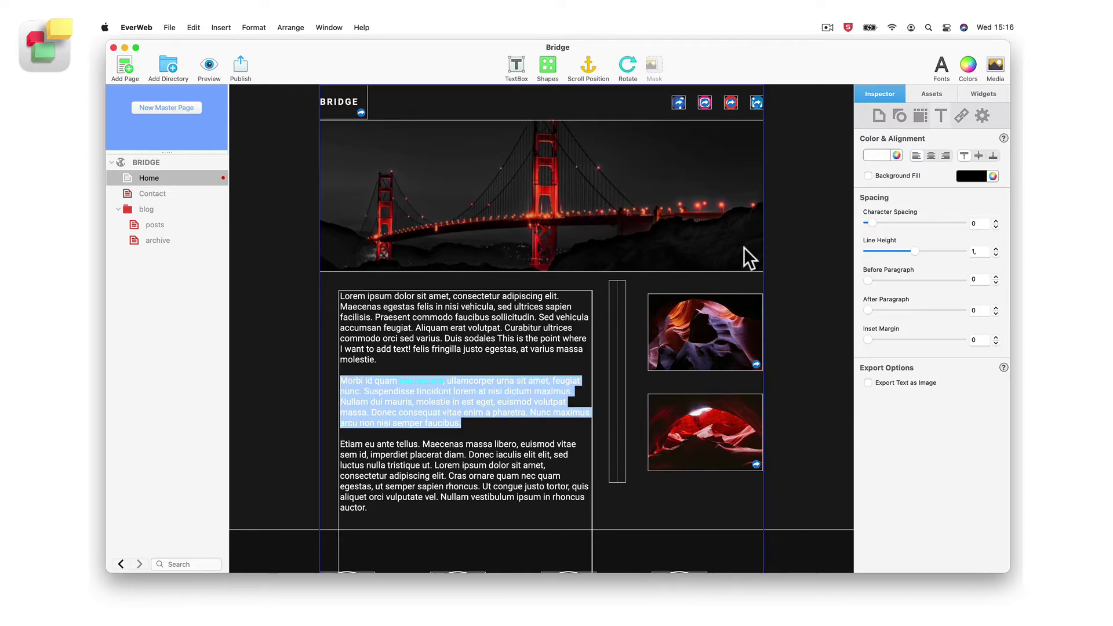
click(868, 176)
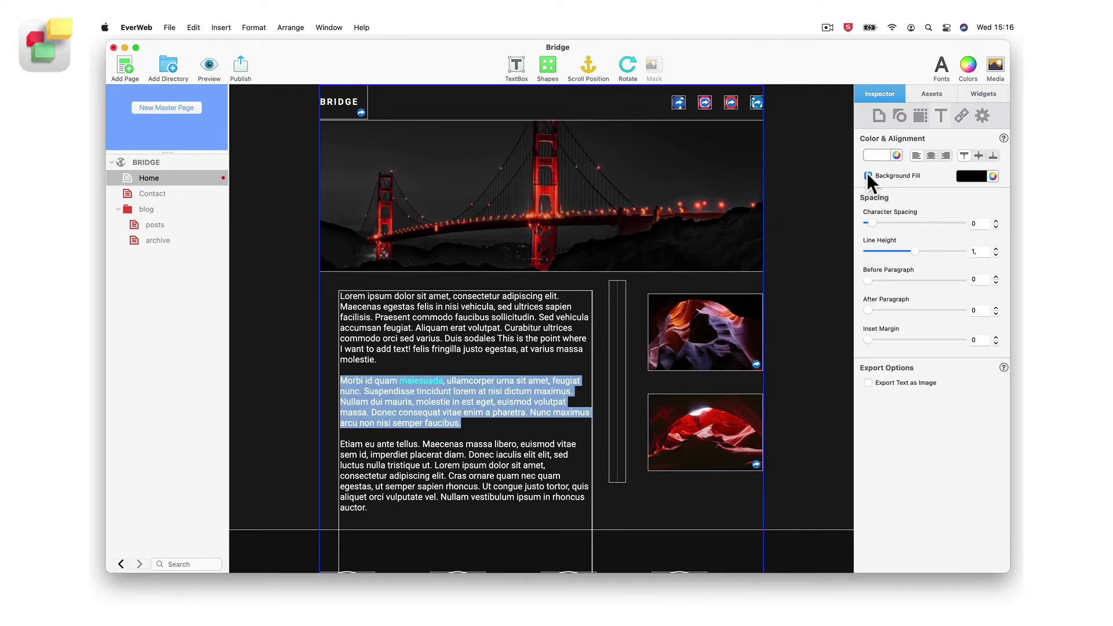
click(982, 174)
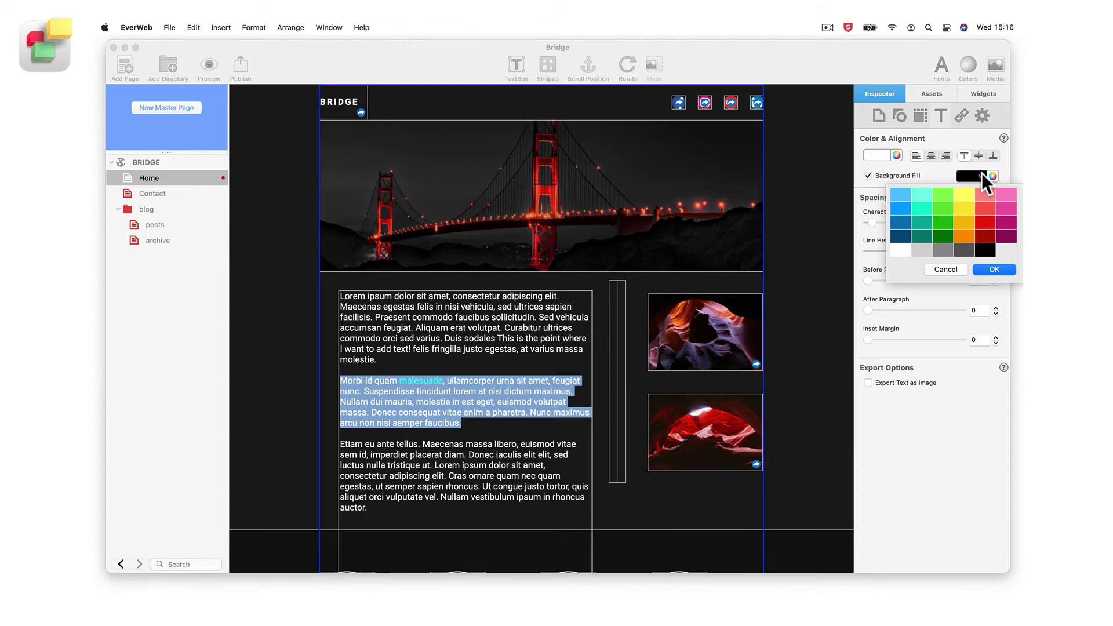
click(963, 205)
click(559, 429)
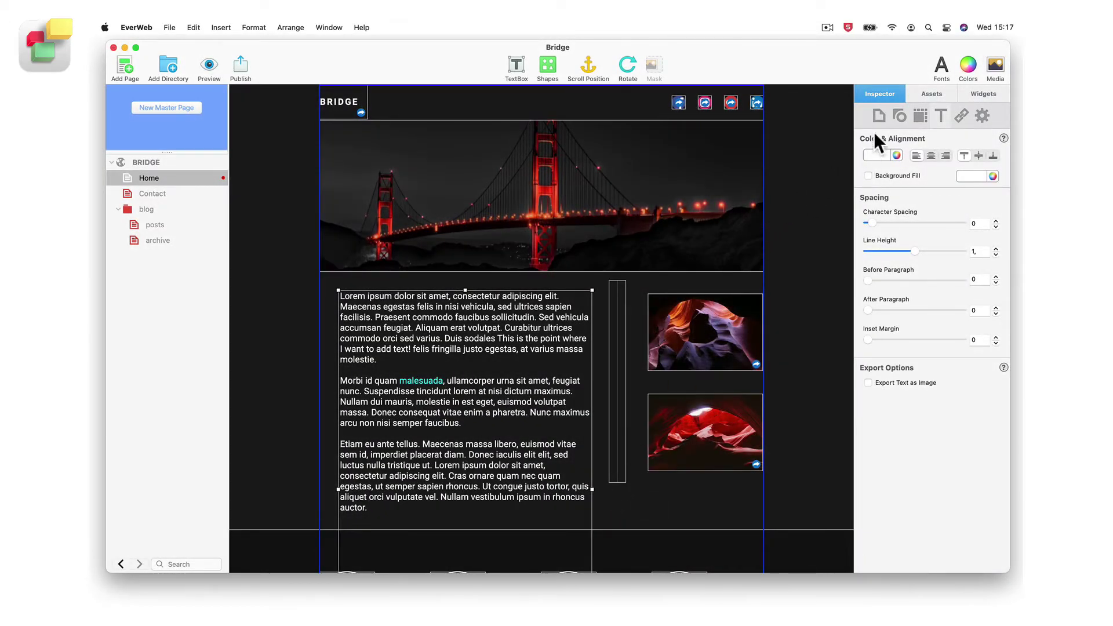
Step: Set the text box's shape fill to Color Fill in black
click(898, 115)
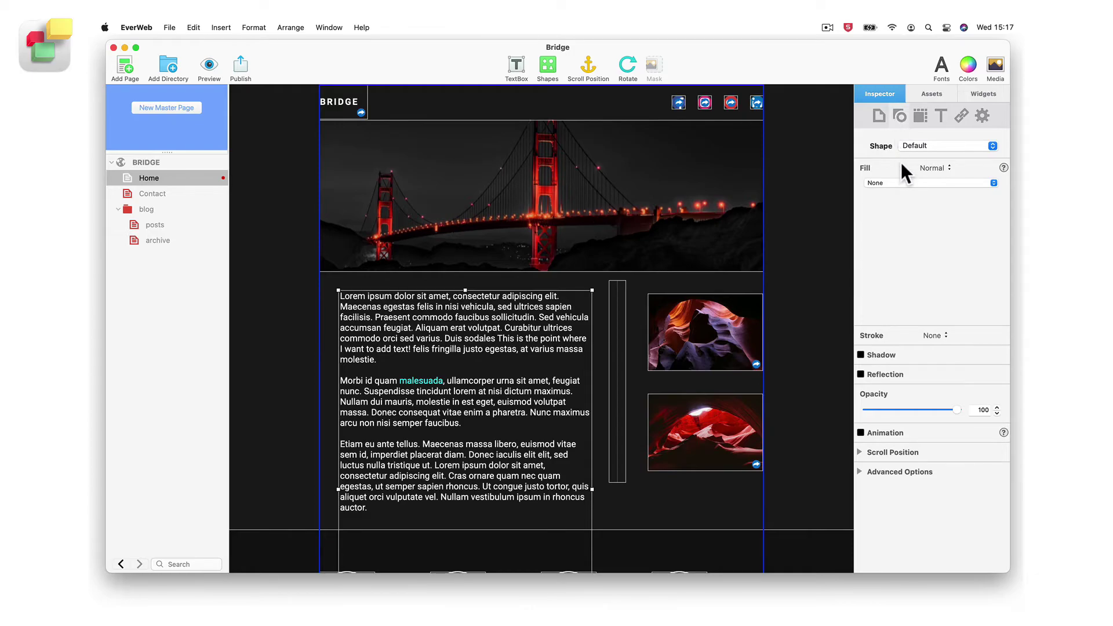
click(902, 181)
click(895, 193)
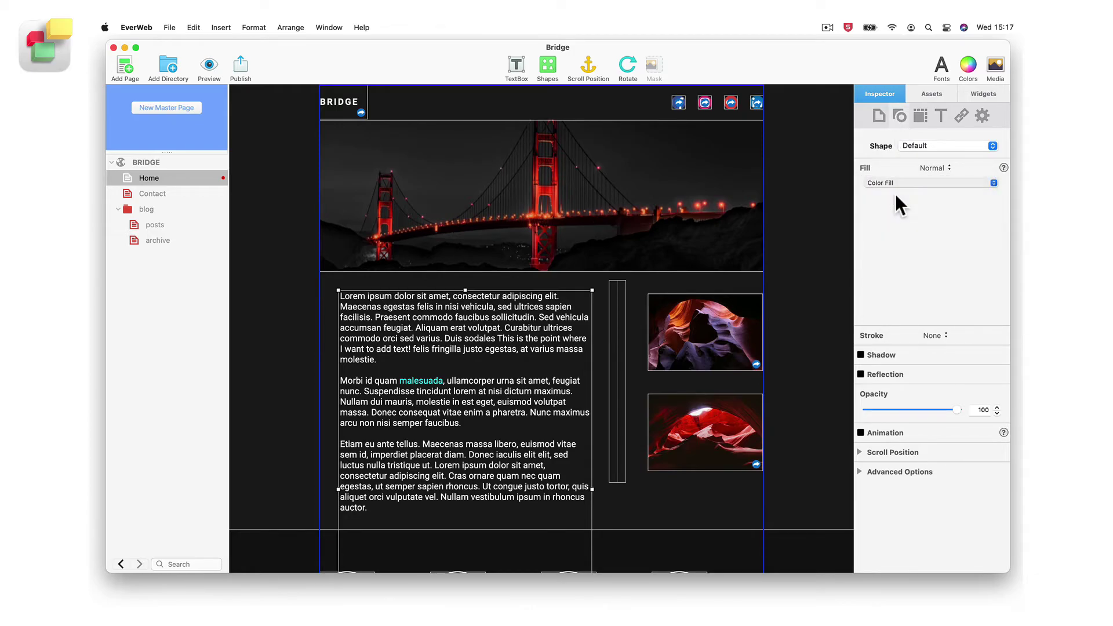
click(882, 201)
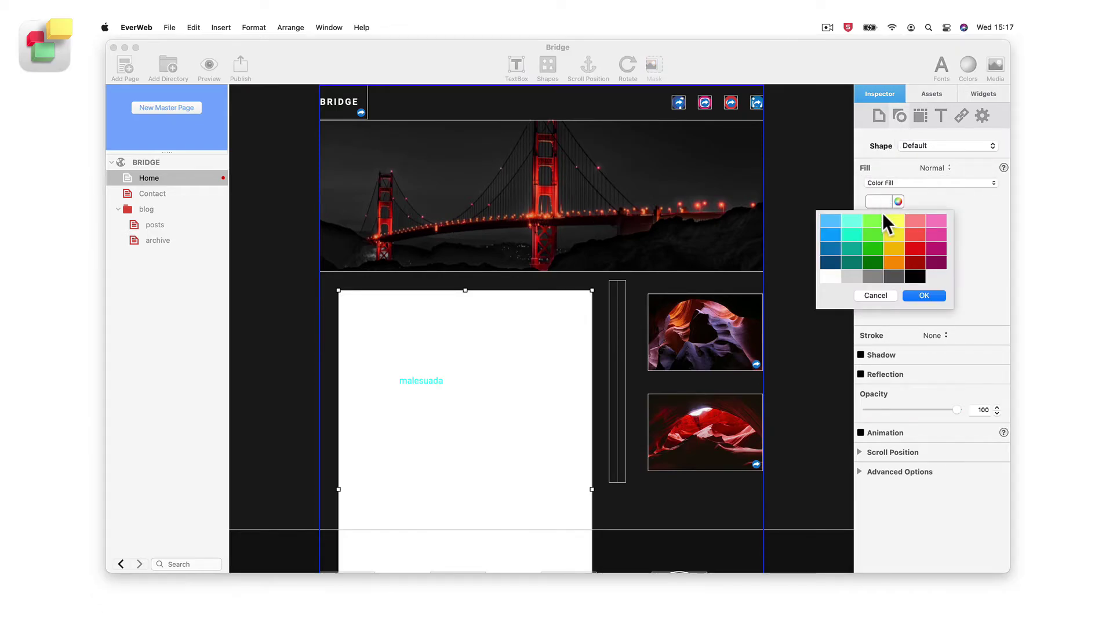
click(891, 247)
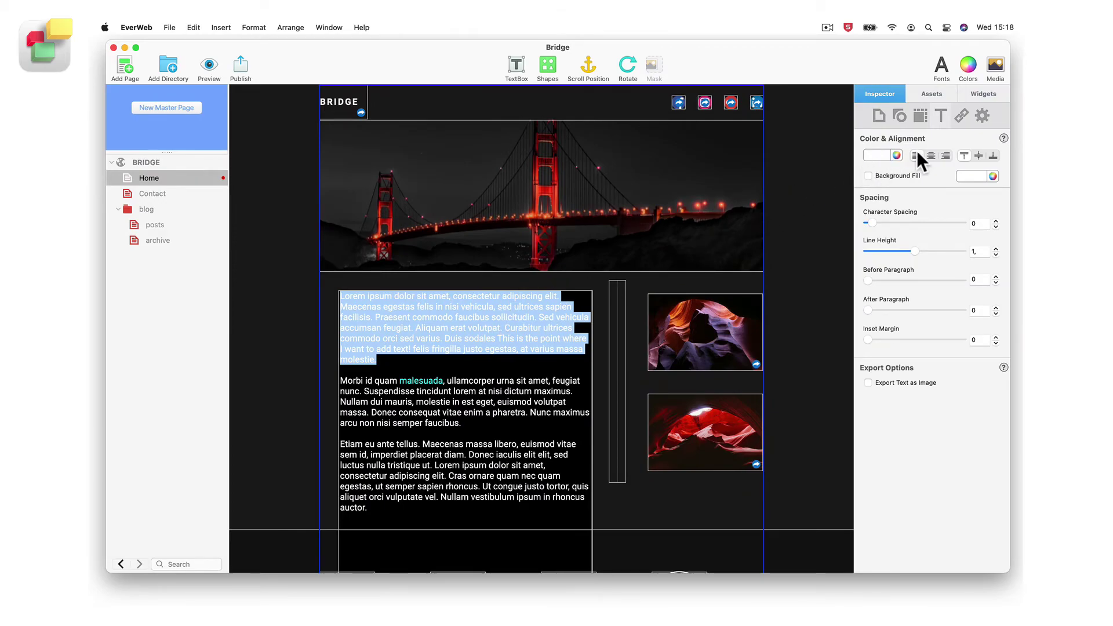
Step: Right-align the first paragraph and set vertical alignment to bottom
click(932, 152)
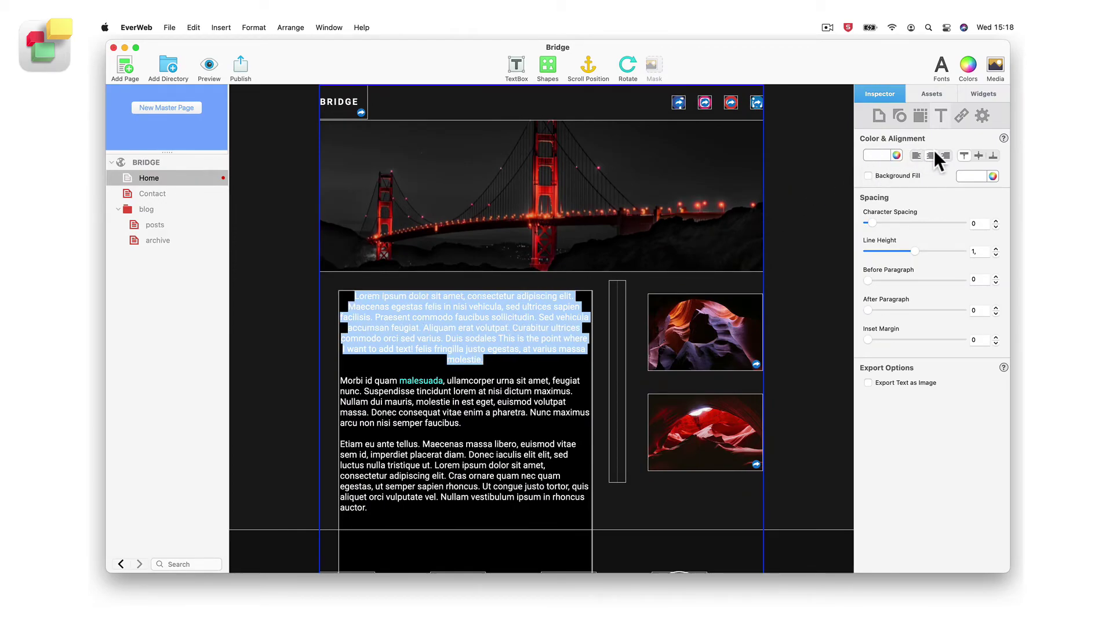
click(946, 153)
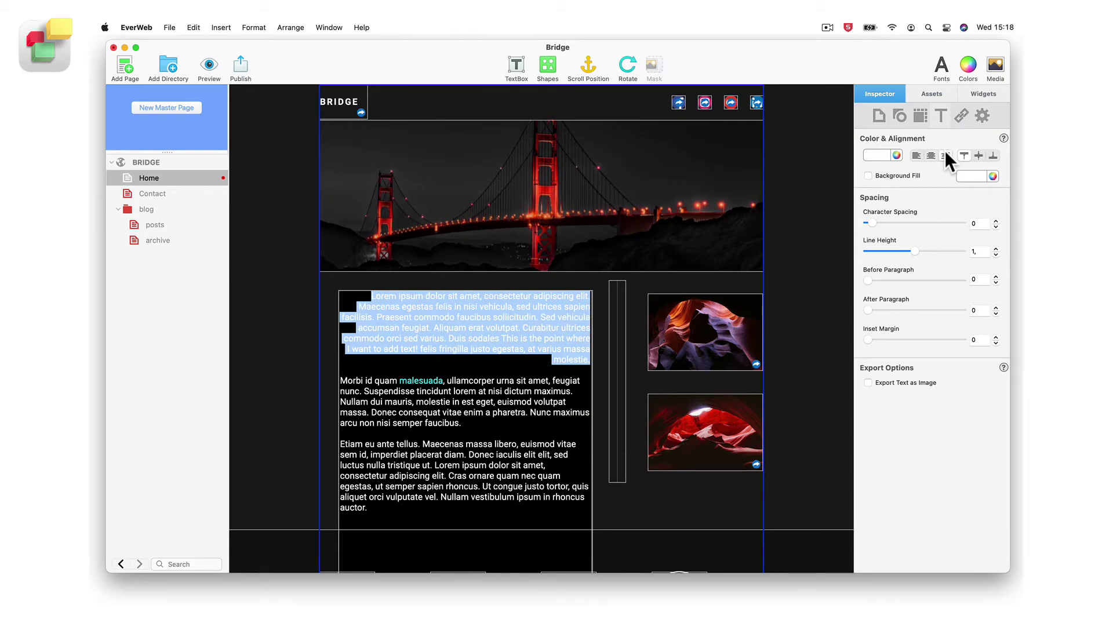
click(977, 155)
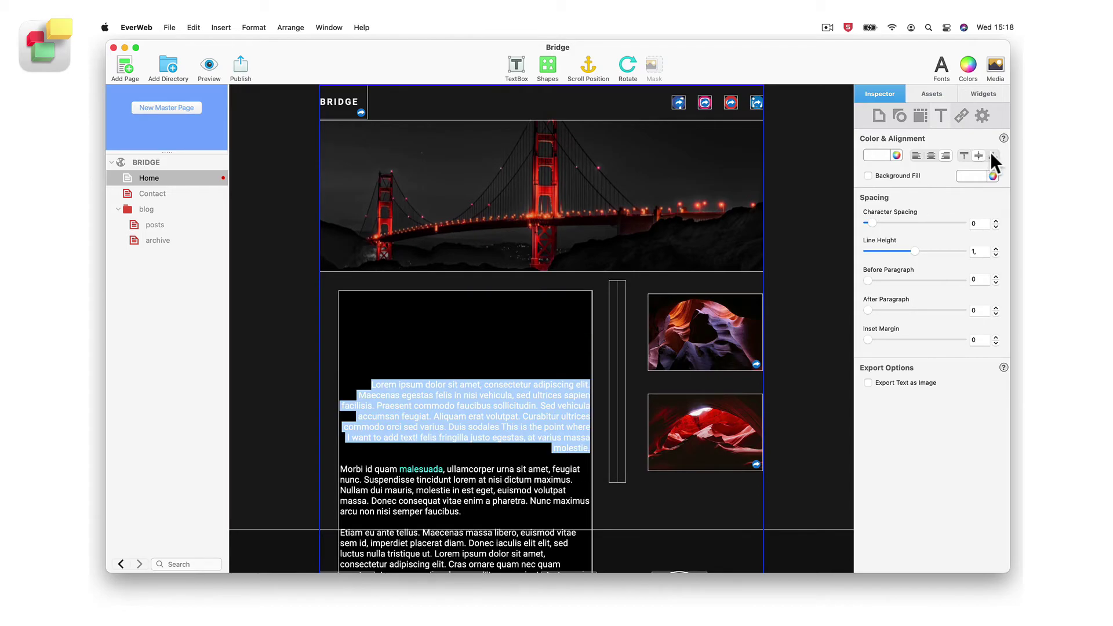
click(991, 155)
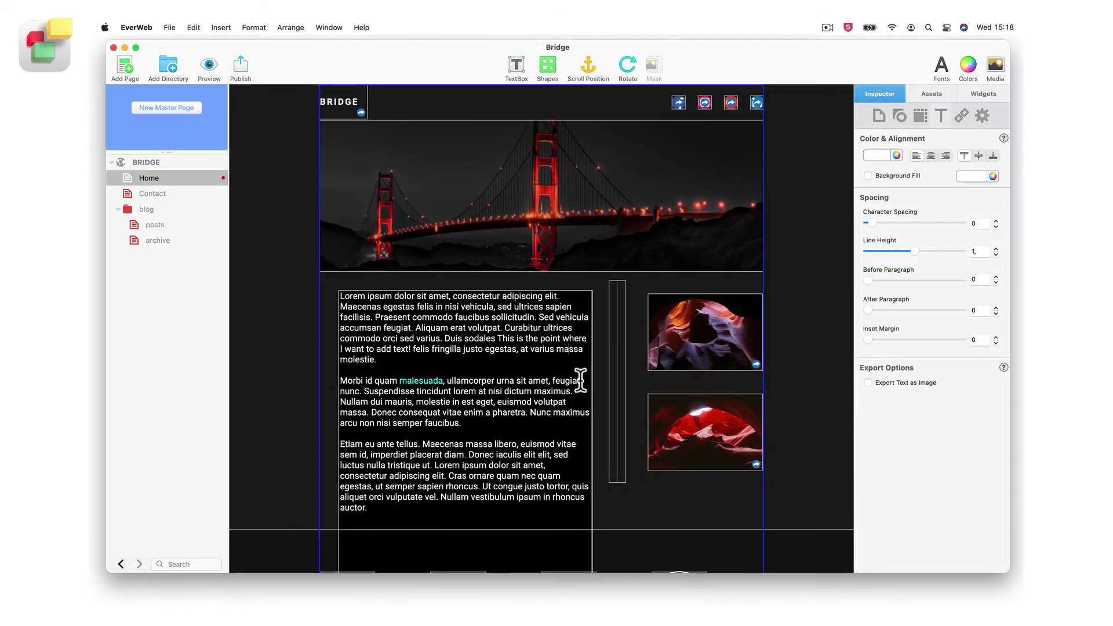
Step: Try wider character spacing on the second paragraph's first line
drag(581, 380, 343, 381)
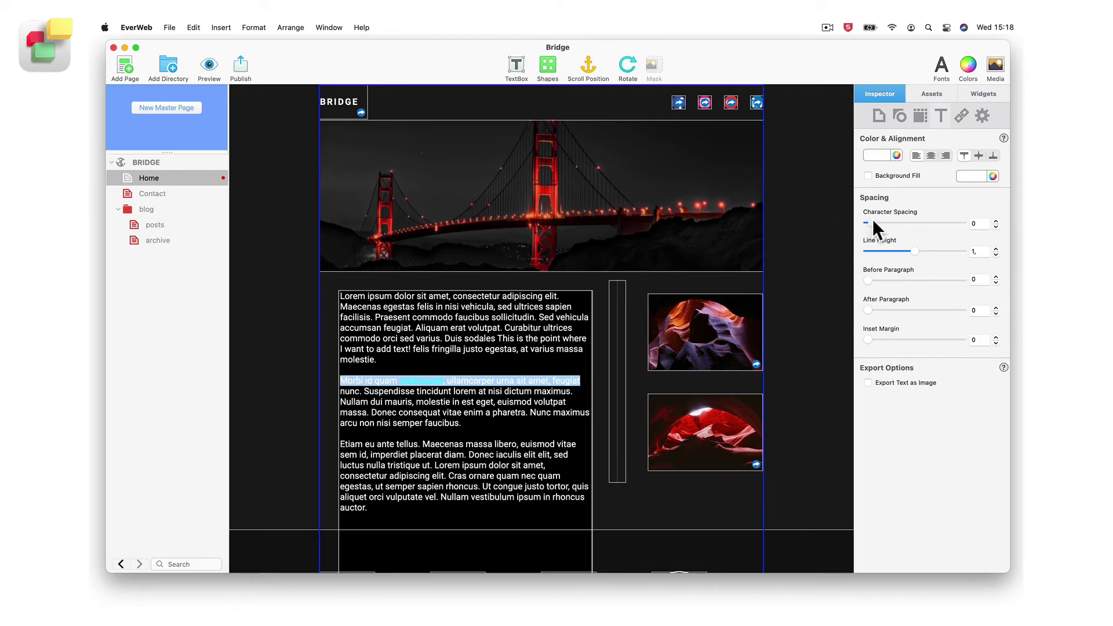
drag(872, 218, 886, 220)
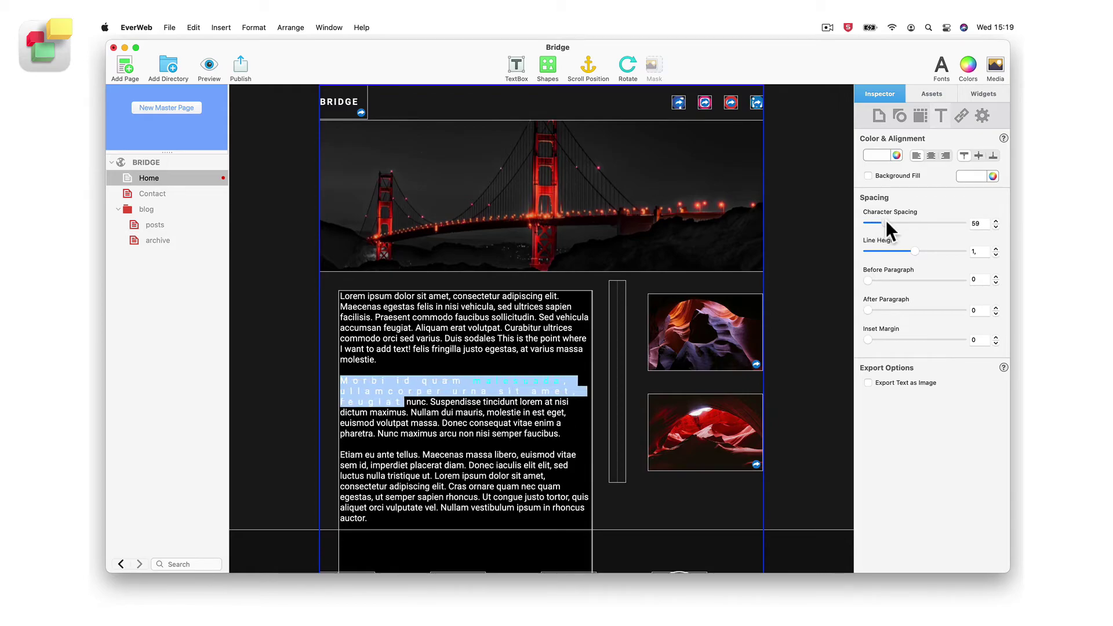
click(567, 414)
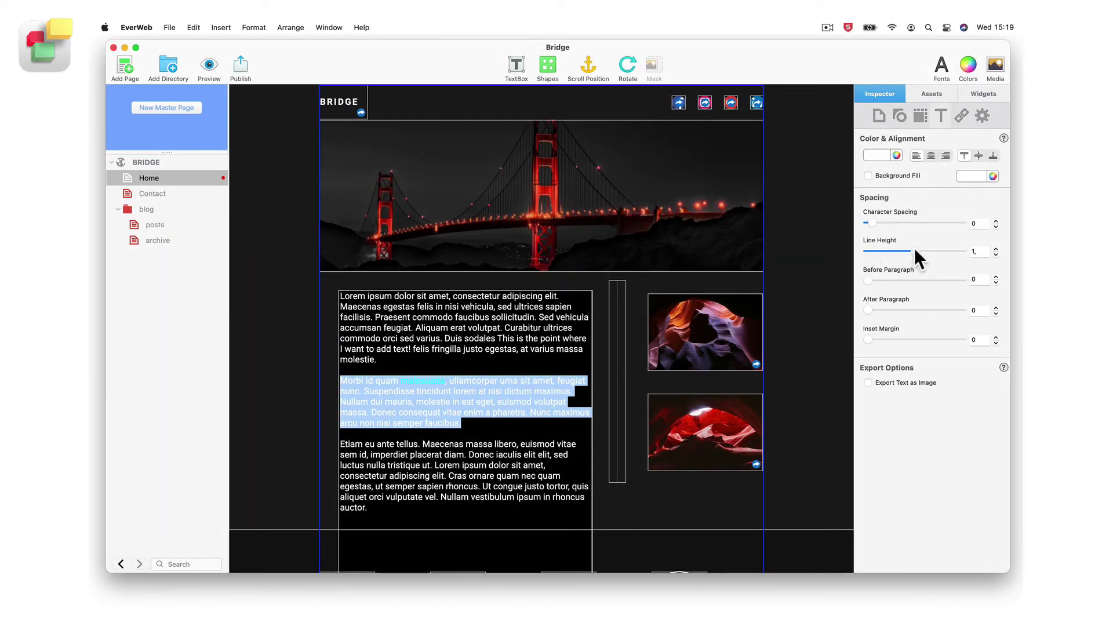
Step: Set the second paragraph's line height to 1
mouse_move(915, 248)
mouse_down()
mouse_move(952, 248)
mouse_move(921, 255)
mouse_up()
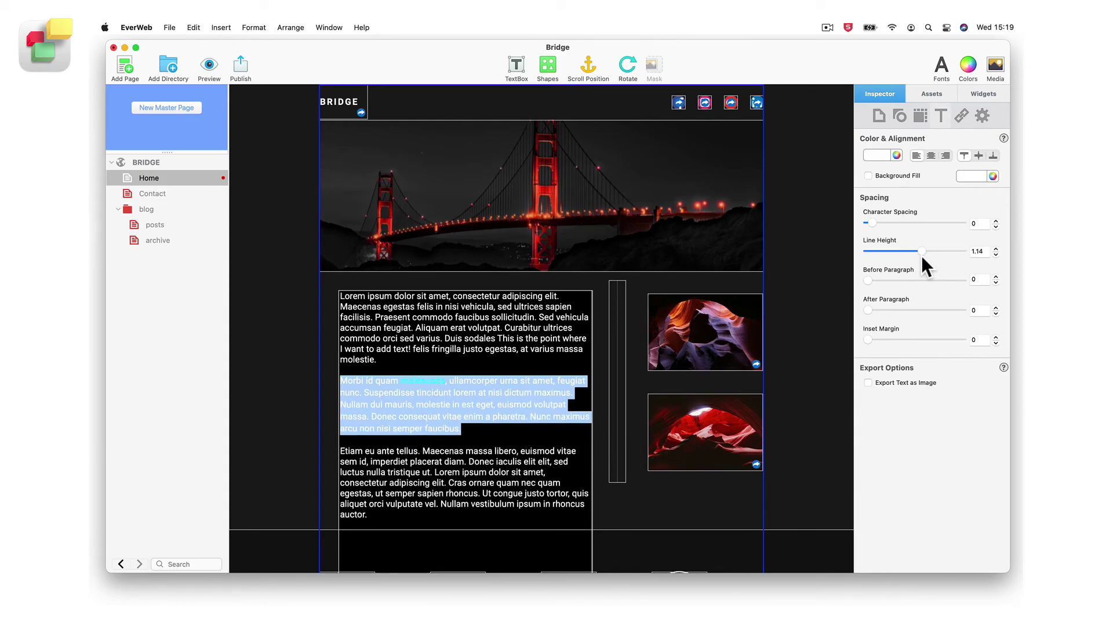
double_click(980, 251)
text(1)
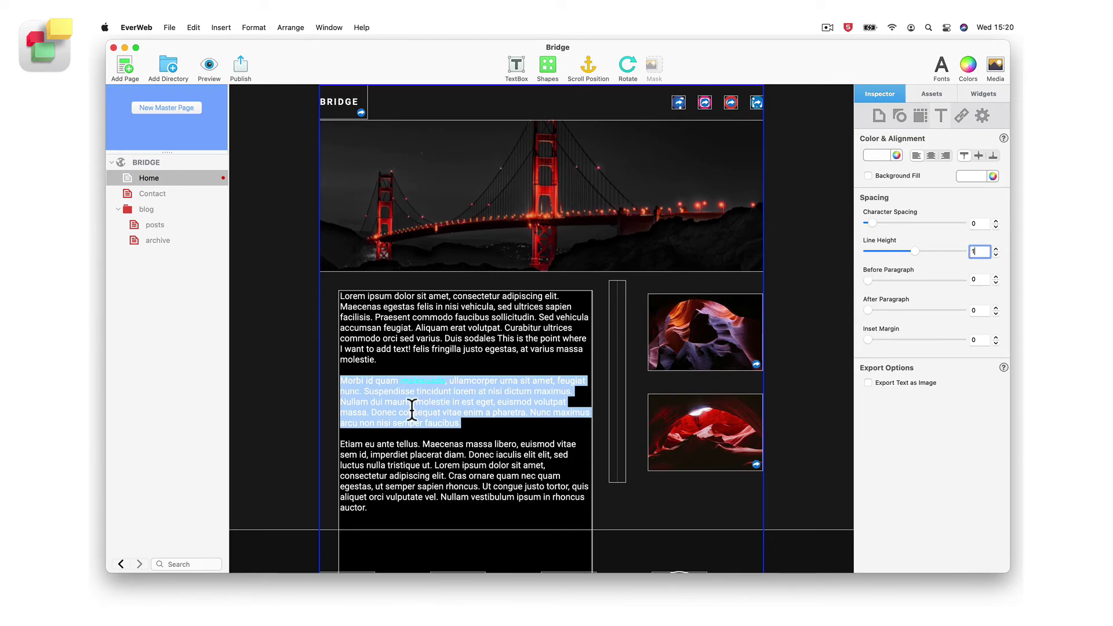
click(372, 433)
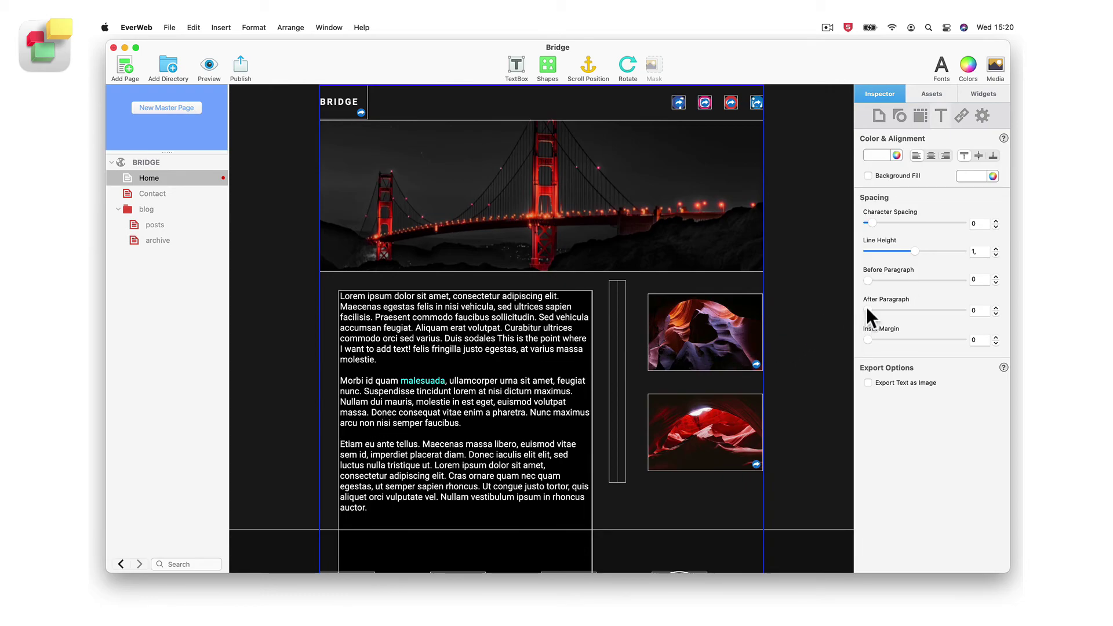
Step: Set After Paragraph to 83, leave Before Paragraph at 0, and Inset Margin to 25
drag(866, 308, 886, 313)
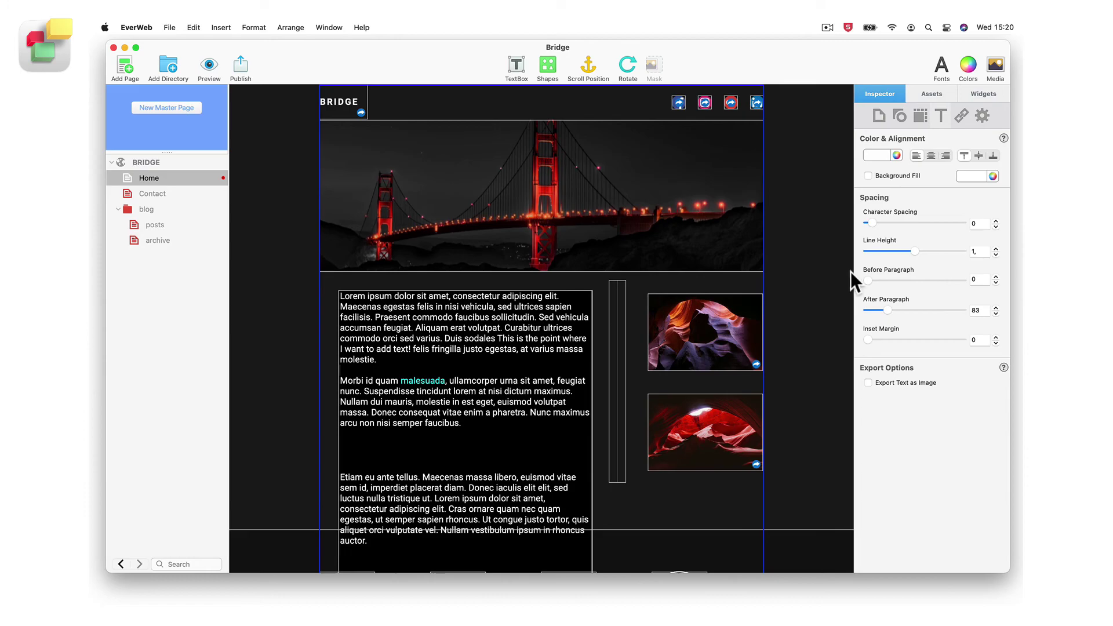
mouse_move(869, 276)
mouse_down()
mouse_move(885, 276)
mouse_move(866, 278)
mouse_up()
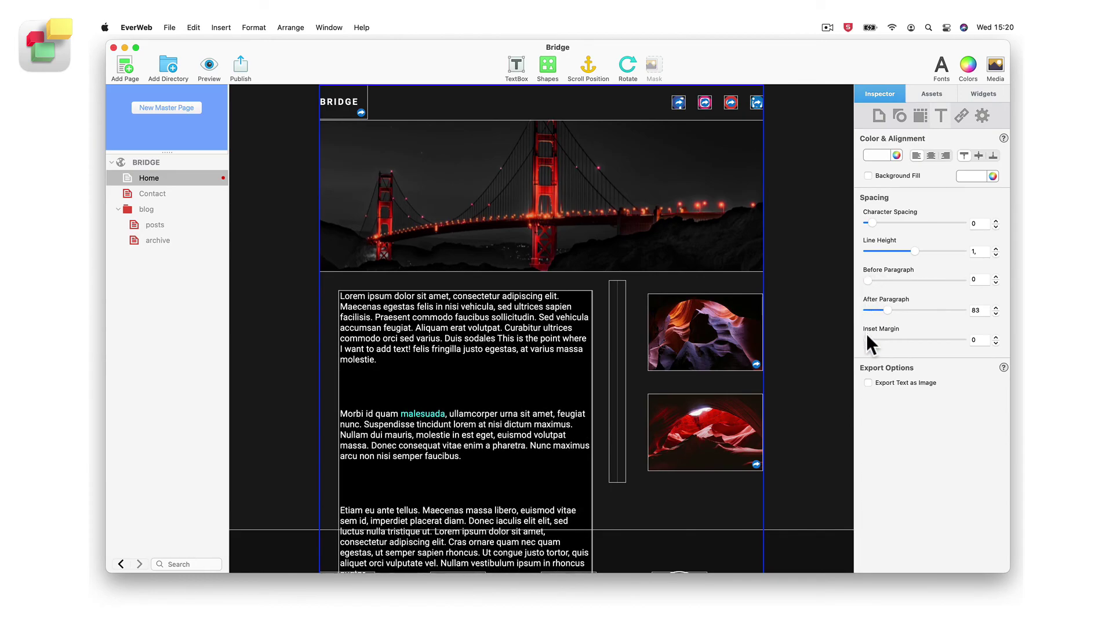
mouse_move(868, 337)
mouse_down()
mouse_move(913, 357)
mouse_move(875, 331)
mouse_up()
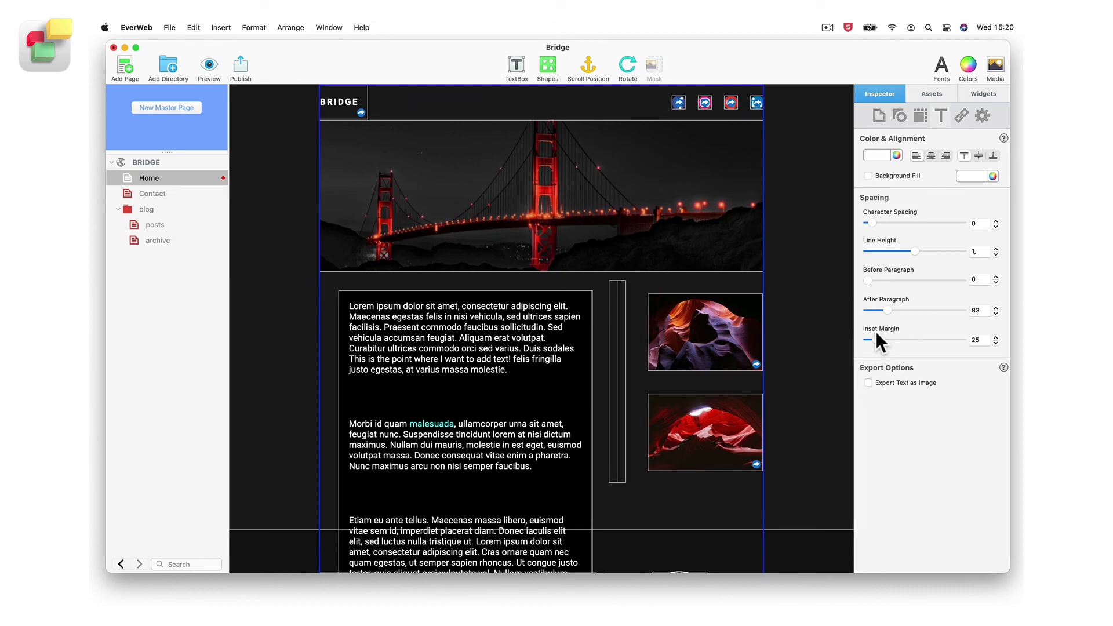